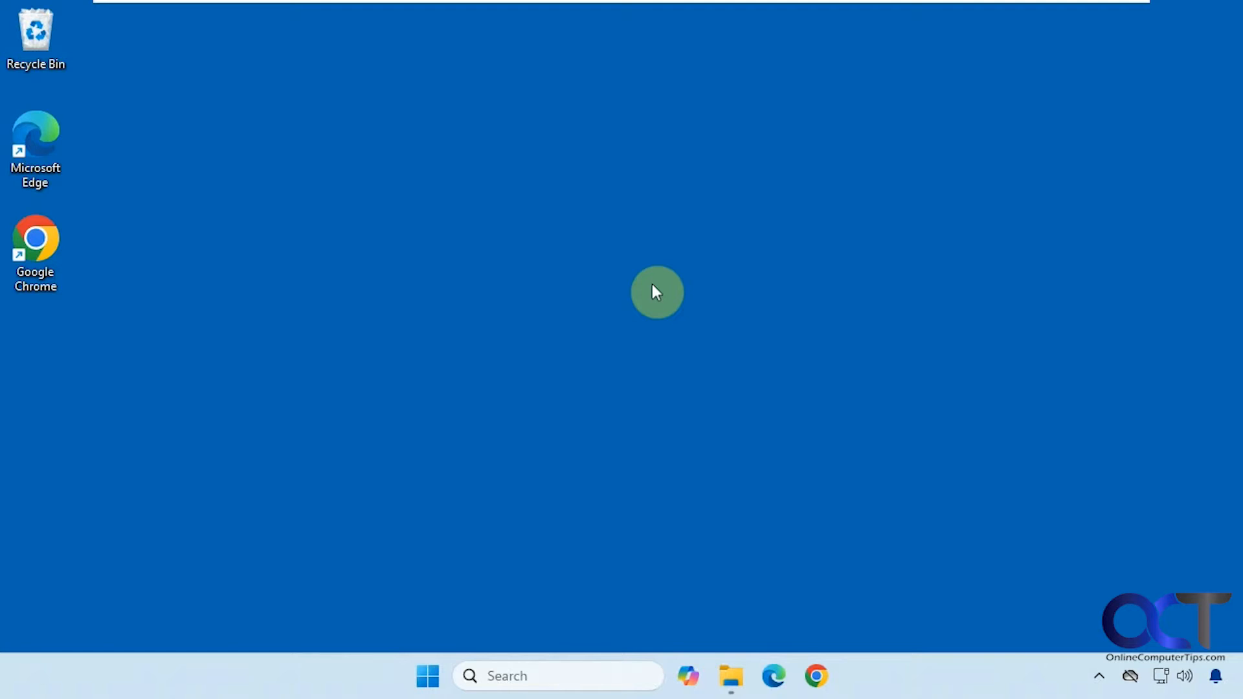
Step: Launch Hide Files from the Start menu, approve UAC, skip the trial notice, and log in with the program password
{"action": "left_click", "coordinate": [430, 667]}
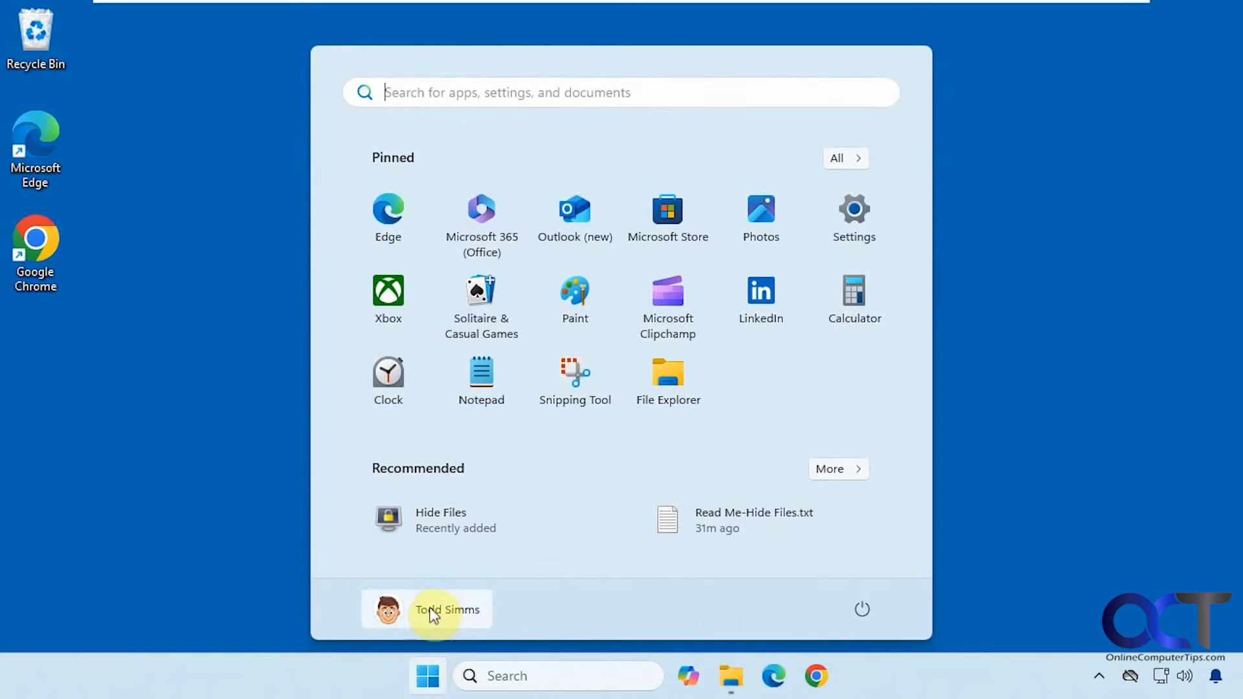
{"action": "left_click", "coordinate": [432, 532]}
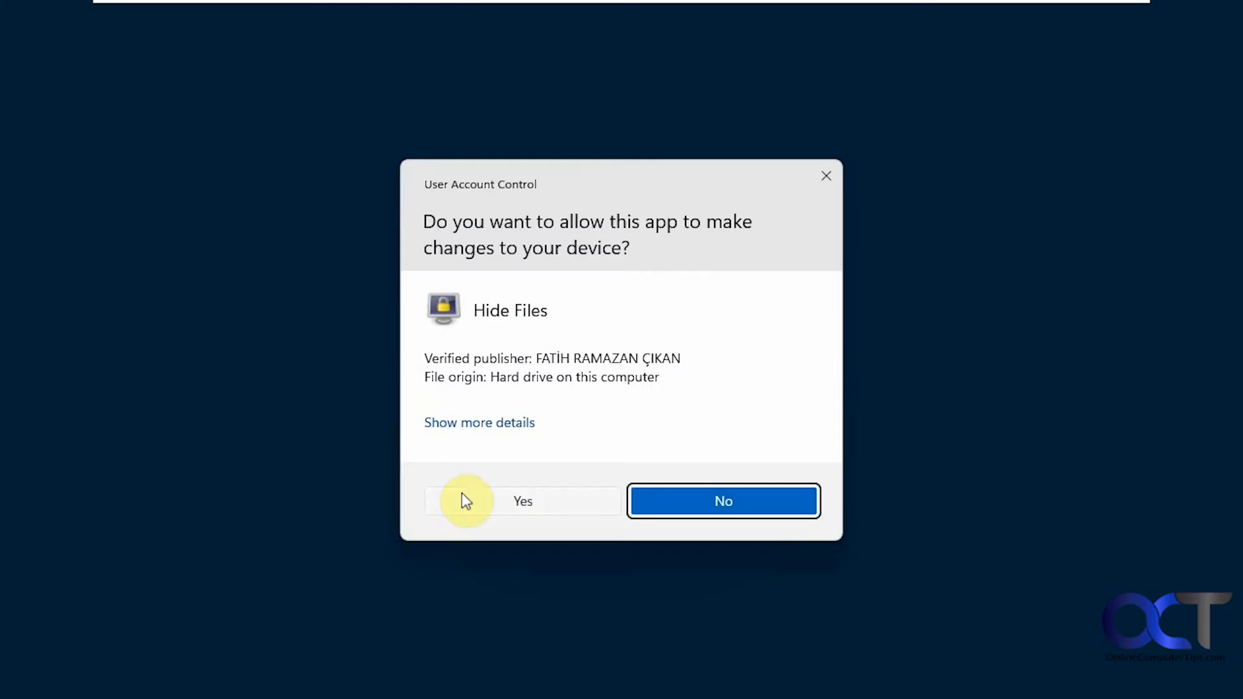
{"action": "left_click", "coordinate": [507, 503]}
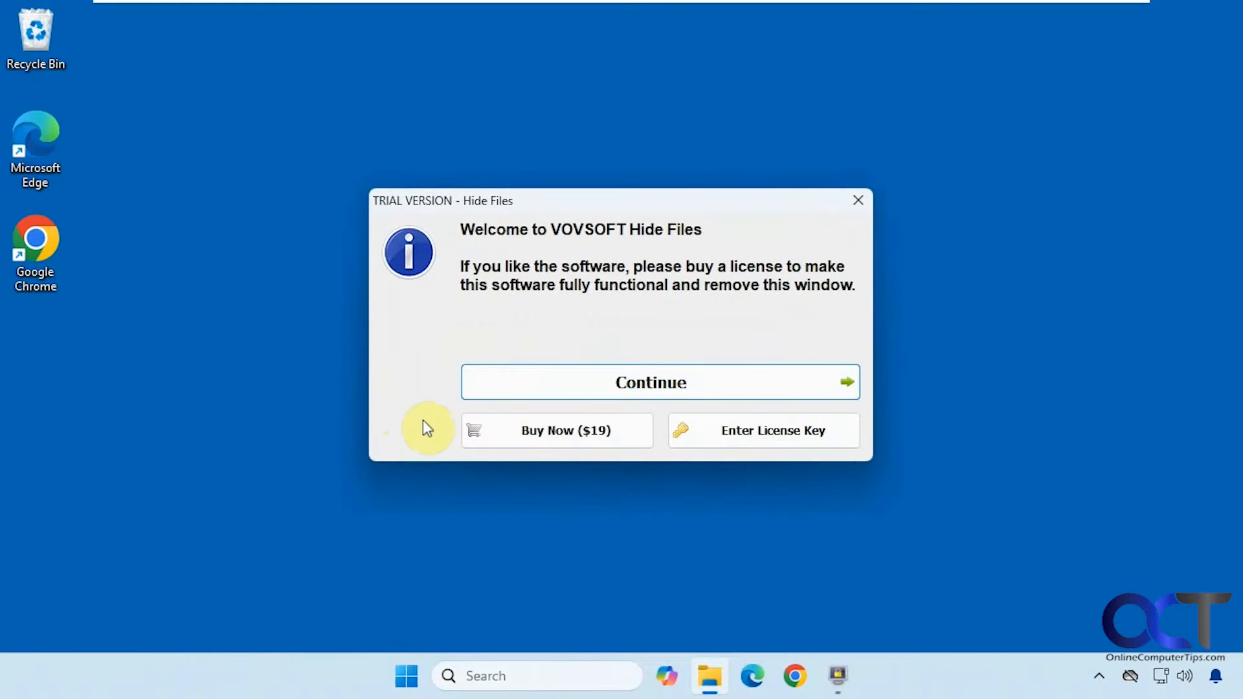
{"action": "left_click", "coordinate": [660, 391]}
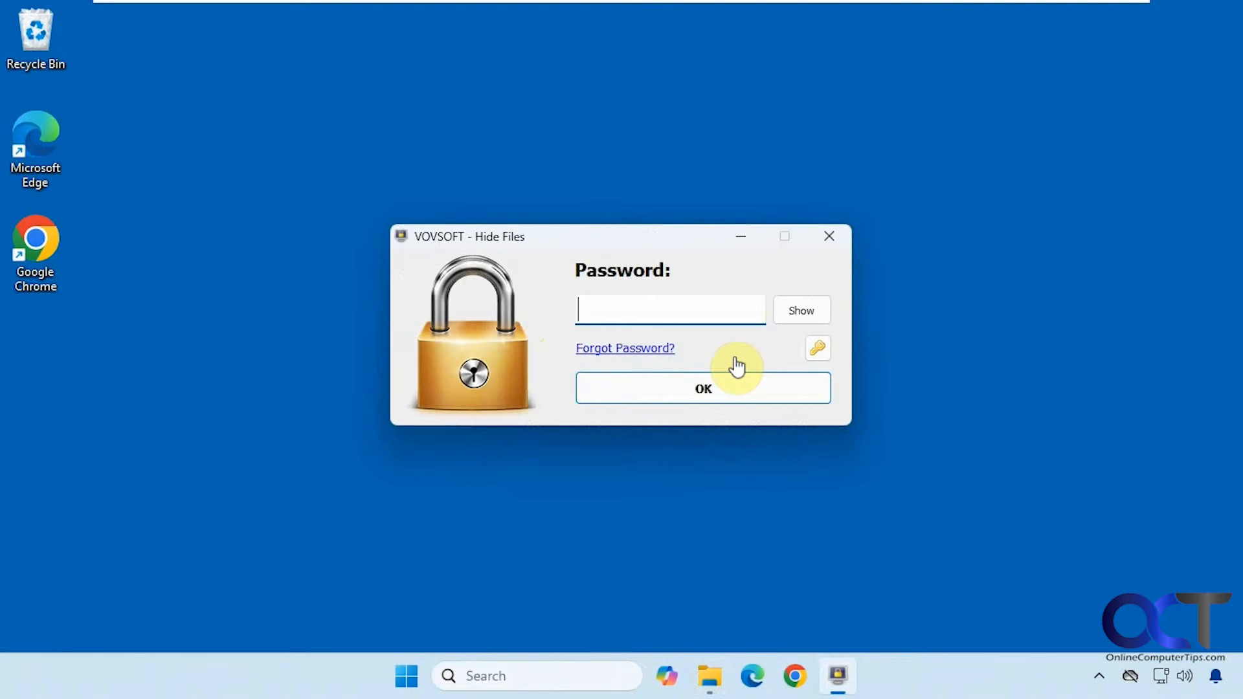
{"action": "type", "text": "12345"}
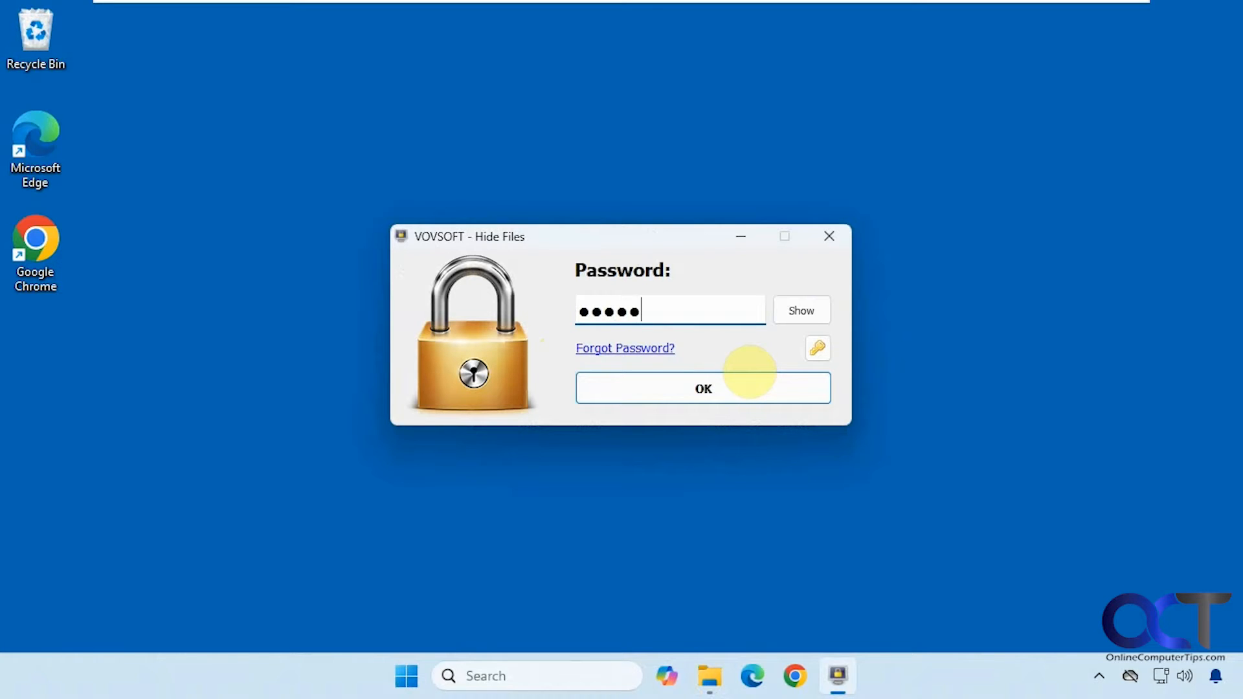
{"action": "type", "text": "678"}
{"action": "left_click", "coordinate": [727, 391]}
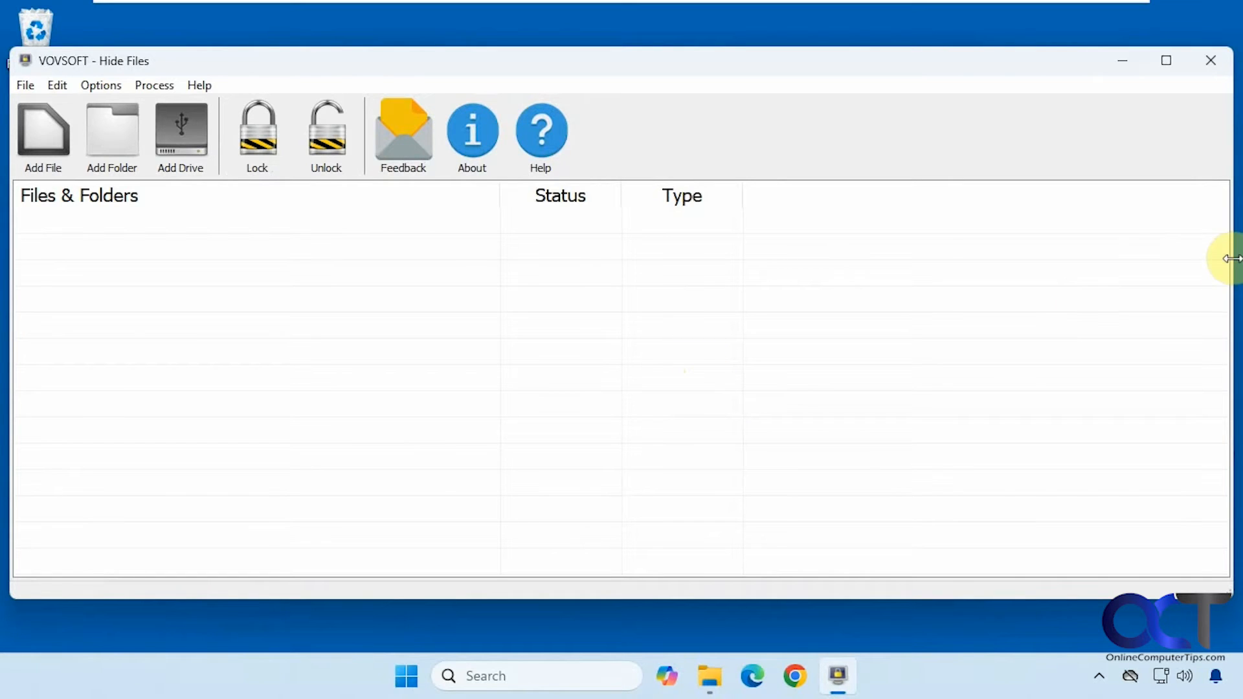
Step: Narrow the Hide Files window and look through its File, Edit, Options and Process menus
{"action": "left_click_drag", "start_coordinate": [1232, 272], "coordinate": [840, 285]}
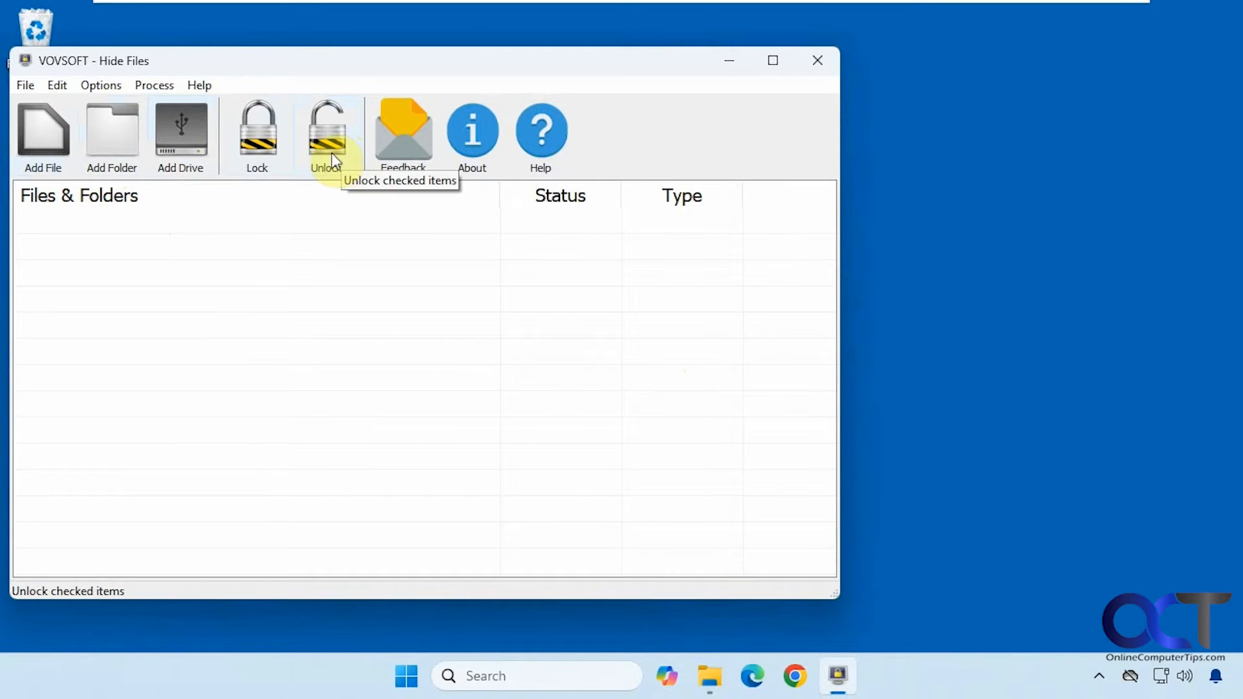
{"action": "left_click", "coordinate": [32, 88]}
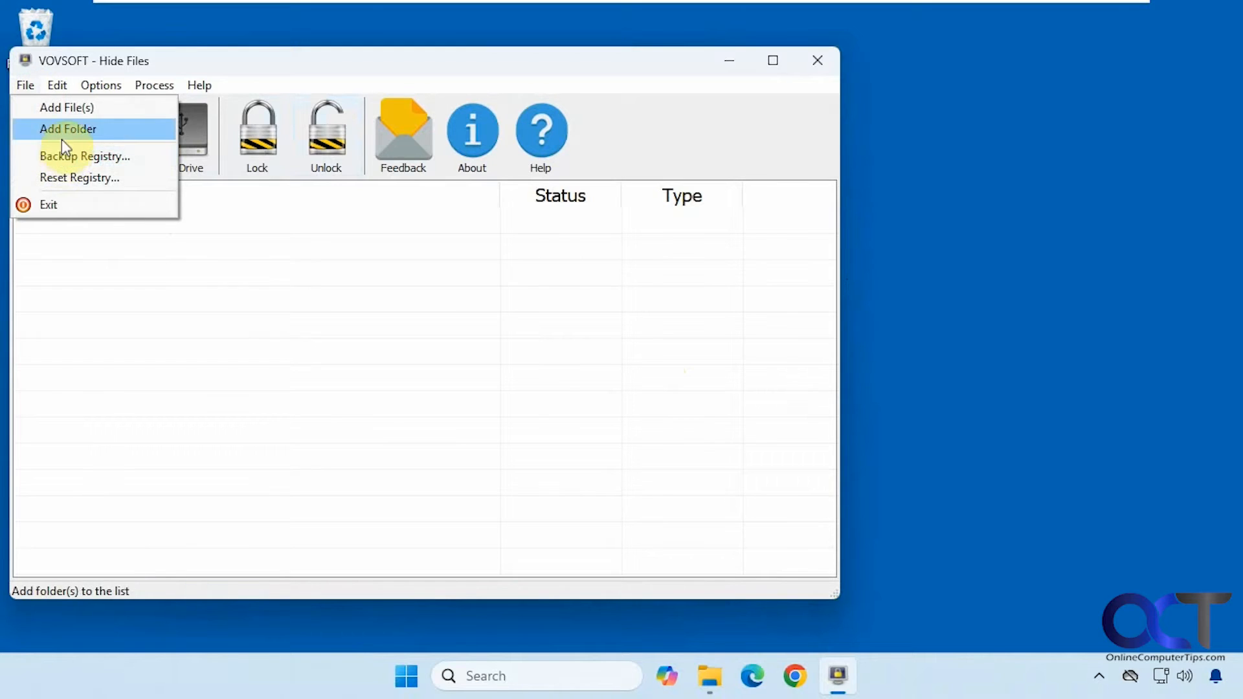
{"action": "mouse_move", "coordinate": [55, 96]}
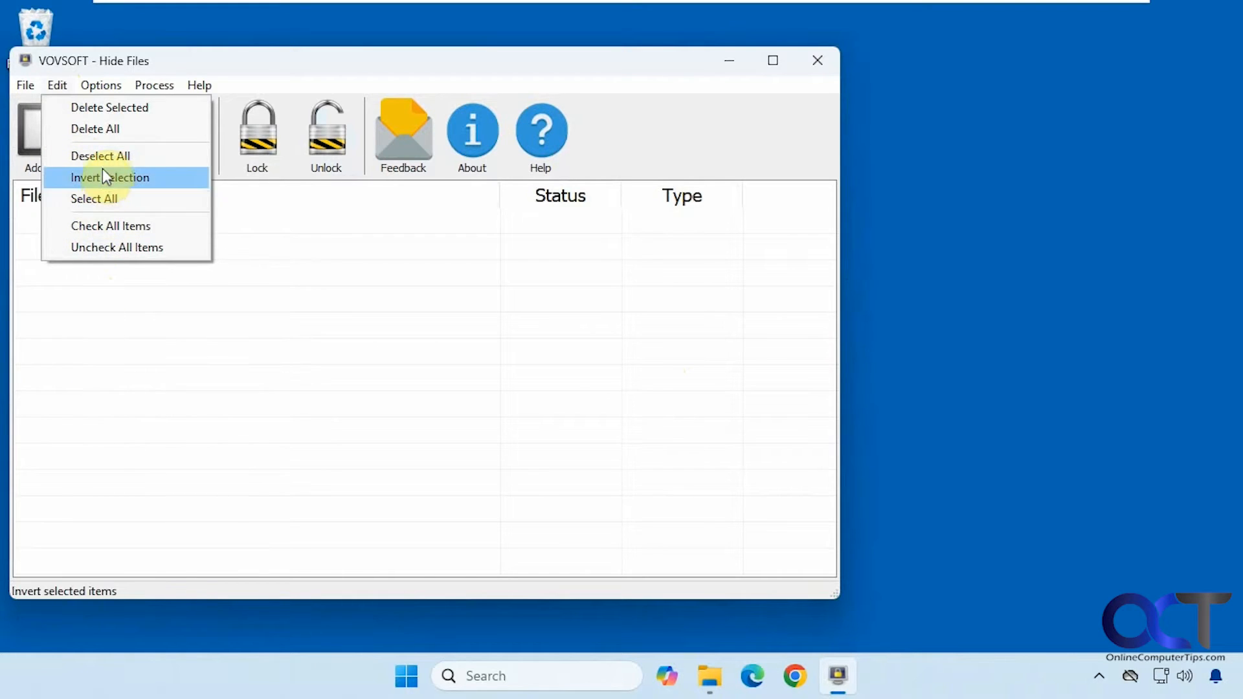
{"action": "mouse_move", "coordinate": [105, 96]}
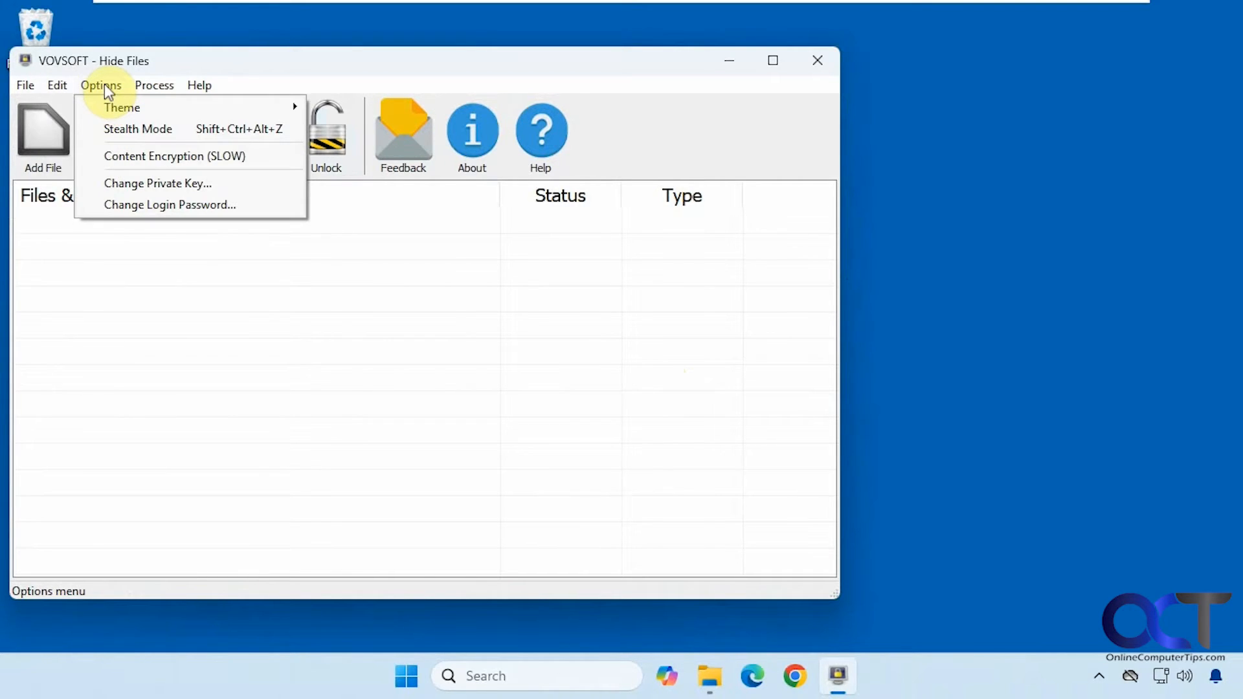
{"action": "left_click", "coordinate": [103, 84]}
{"action": "left_click", "coordinate": [103, 83]}
{"action": "mouse_move", "coordinate": [114, 113]}
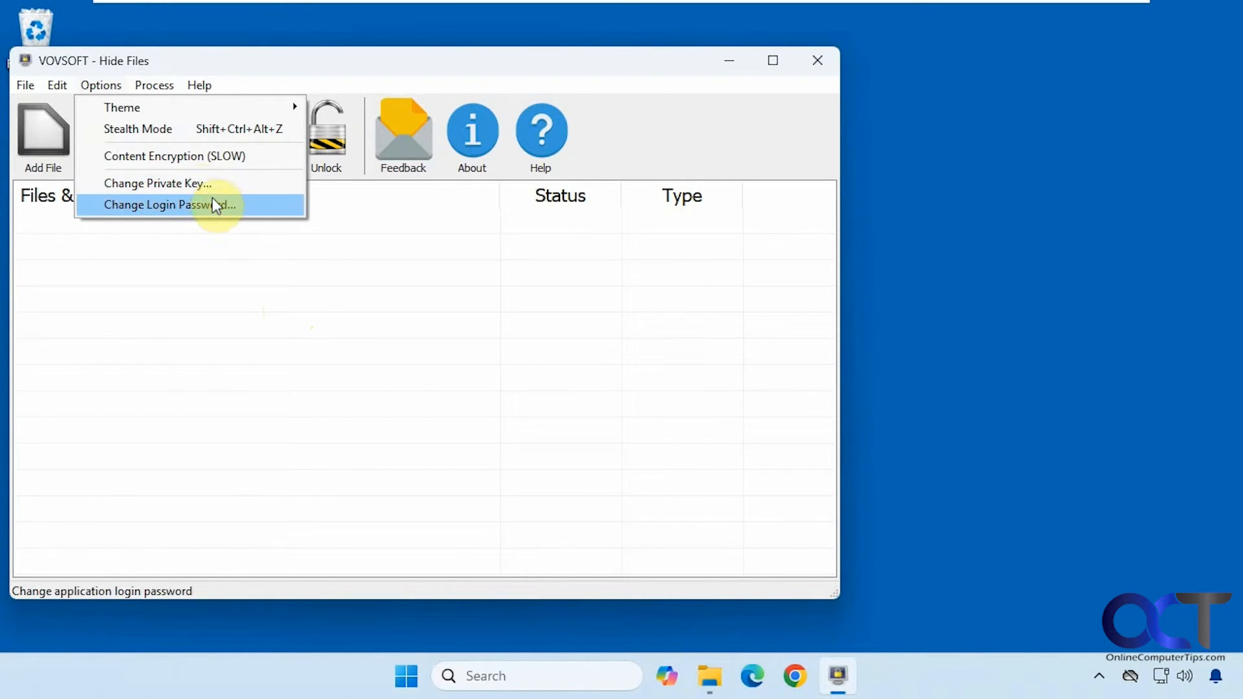
{"action": "mouse_move", "coordinate": [157, 97]}
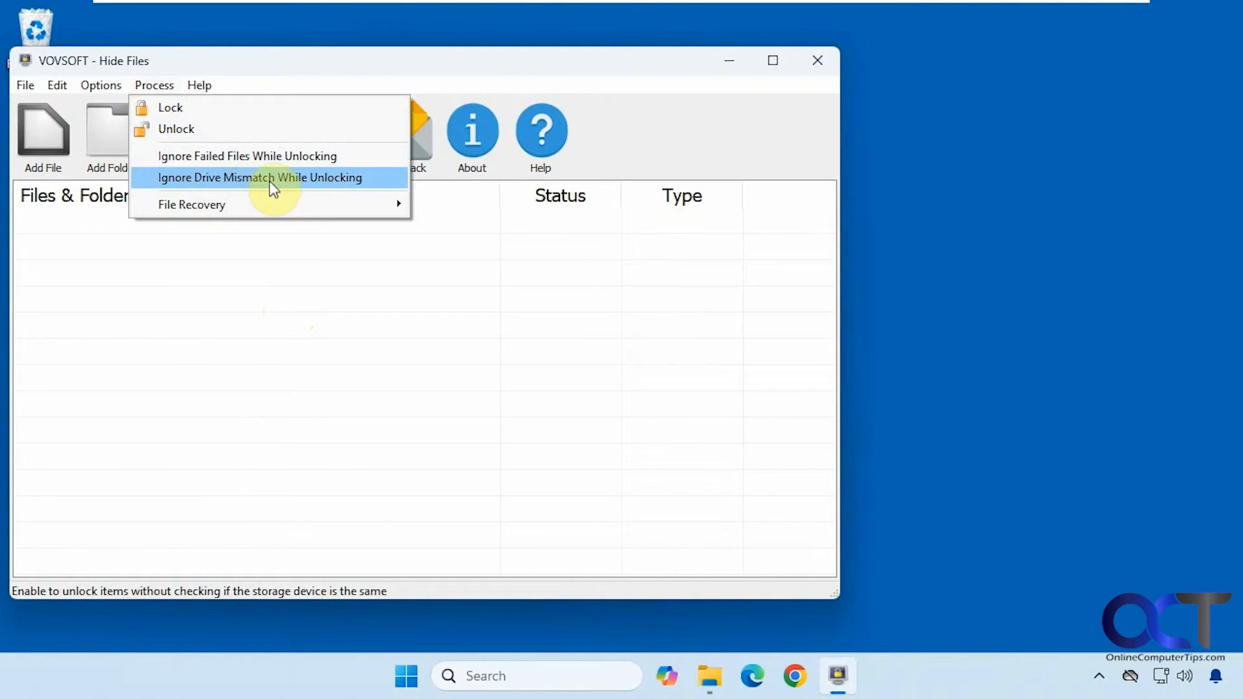
{"action": "mouse_move", "coordinate": [273, 200]}
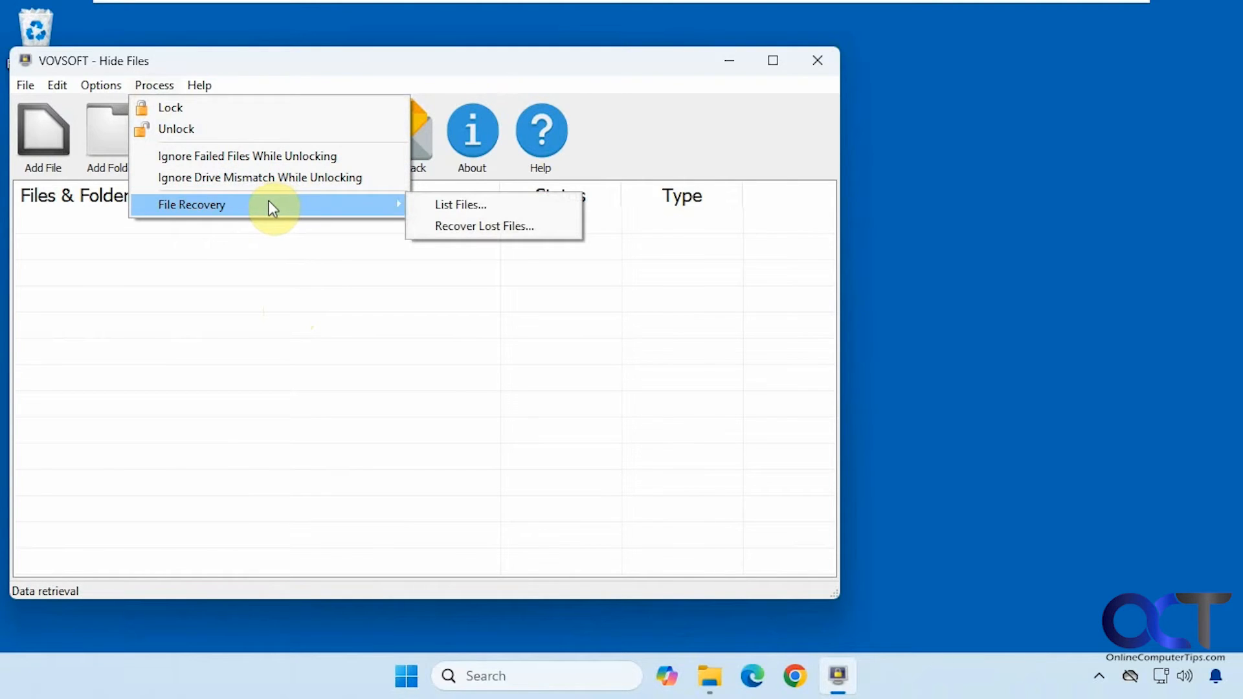
{"action": "left_click", "coordinate": [657, 143]}
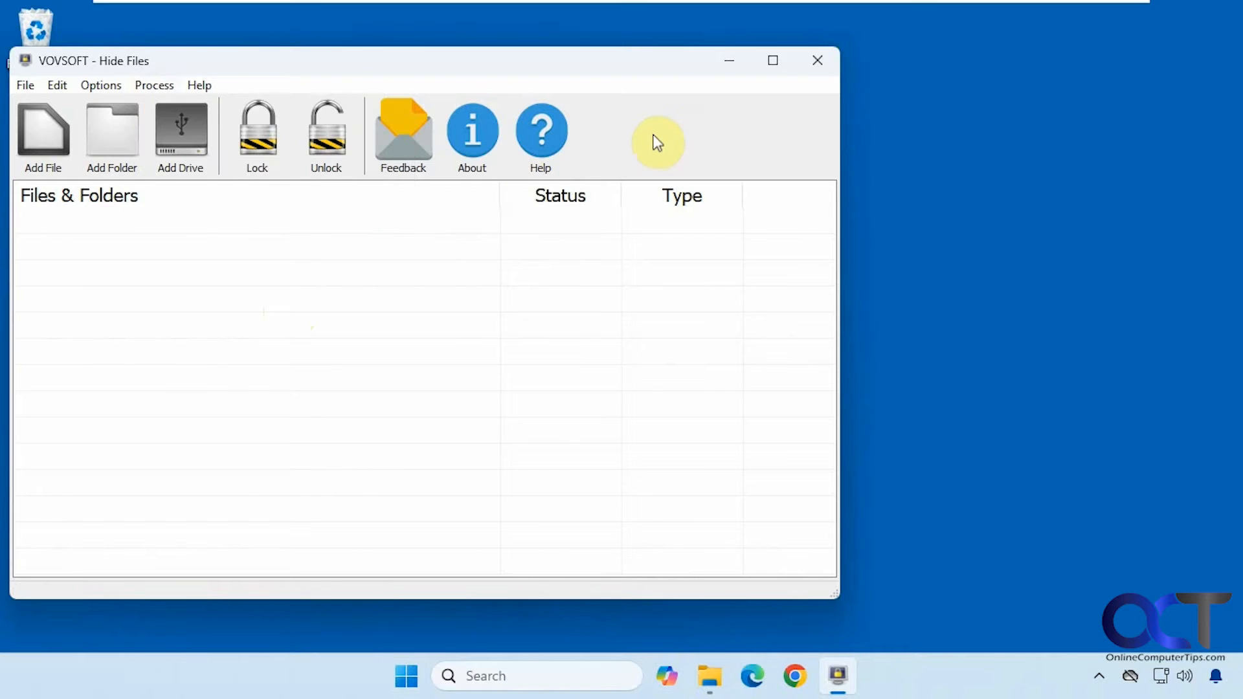
Step: Drag Common Networking Commands.pdf from Documents into Hide Files, lock it, then unlock it
{"action": "left_click", "coordinate": [709, 676]}
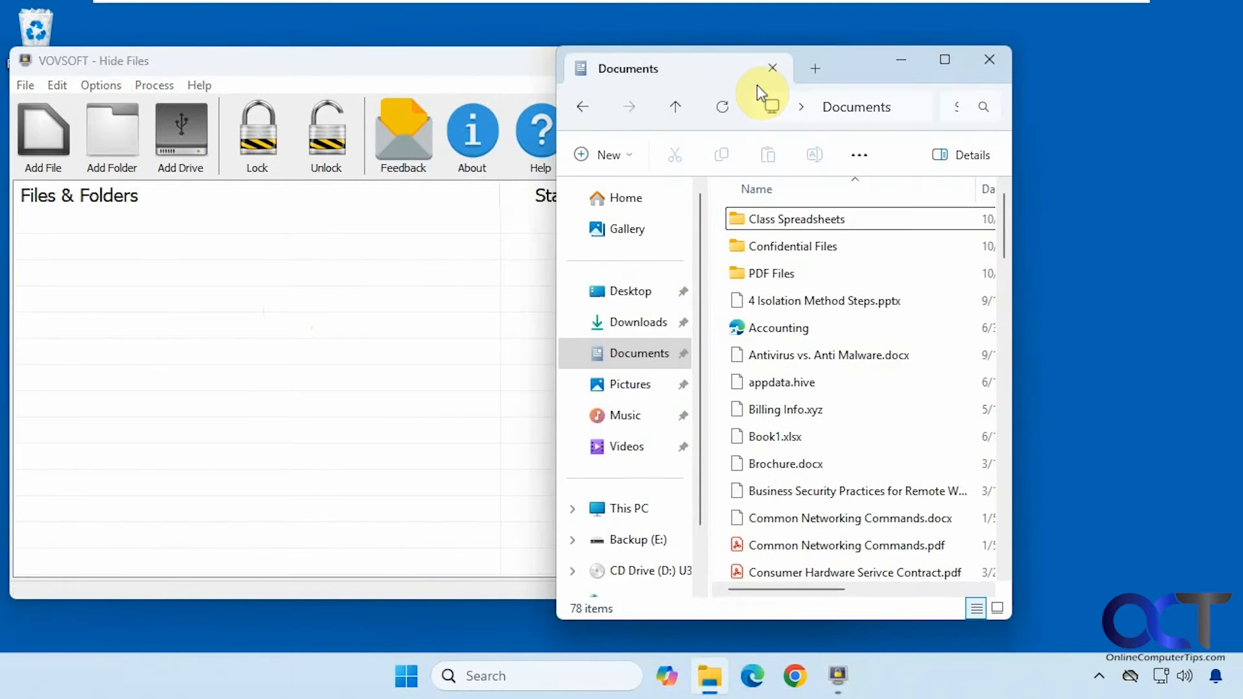
{"action": "left_click_drag", "start_coordinate": [843, 64], "coordinate": [980, 64]}
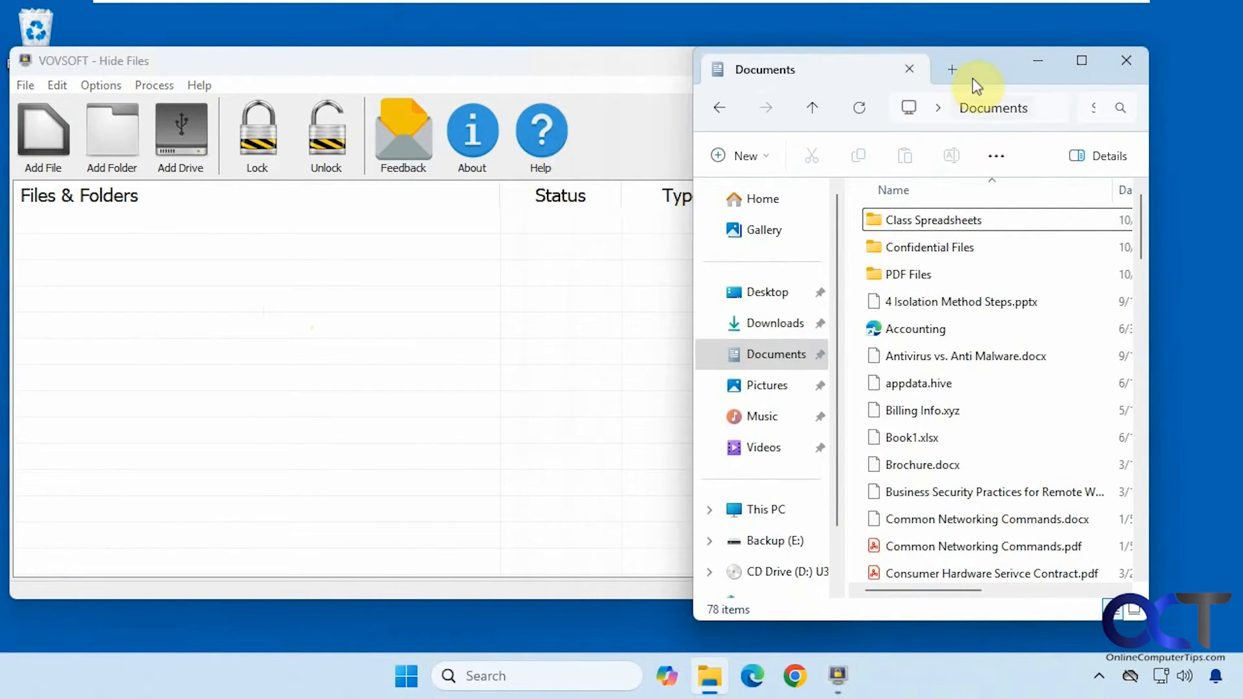
{"action": "left_click_drag", "start_coordinate": [981, 546], "coordinate": [256, 358]}
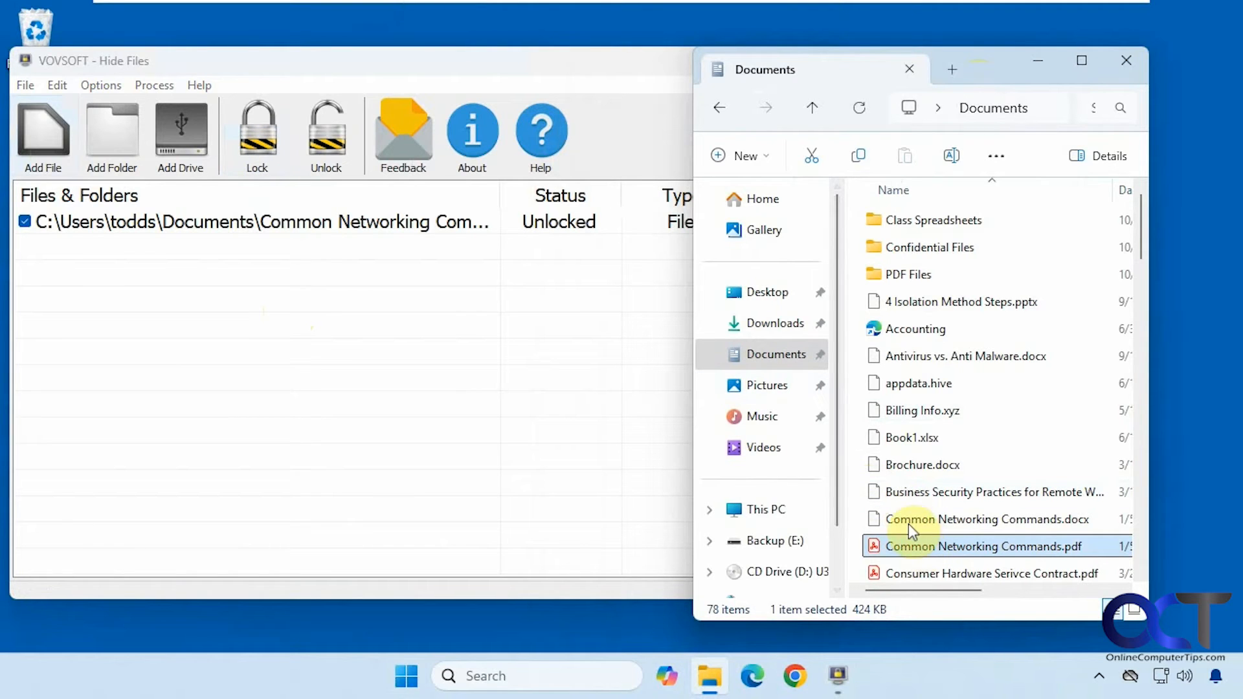
{"action": "left_click", "coordinate": [263, 138]}
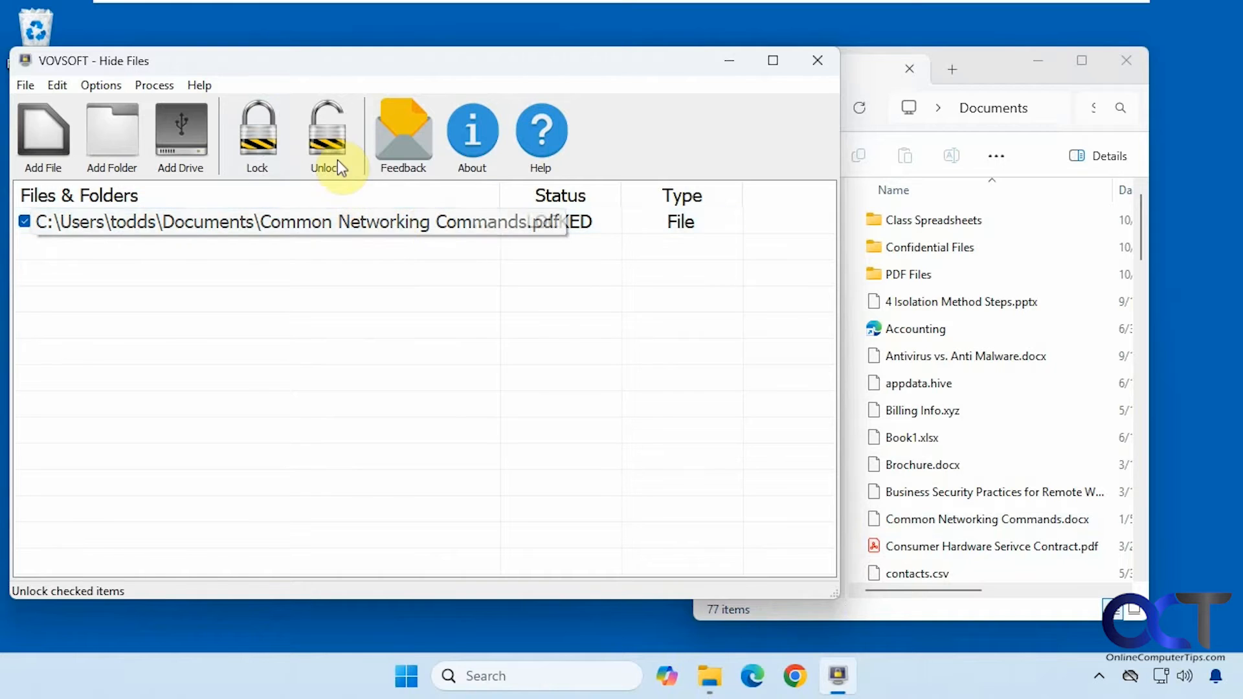
{"action": "left_click", "coordinate": [332, 142]}
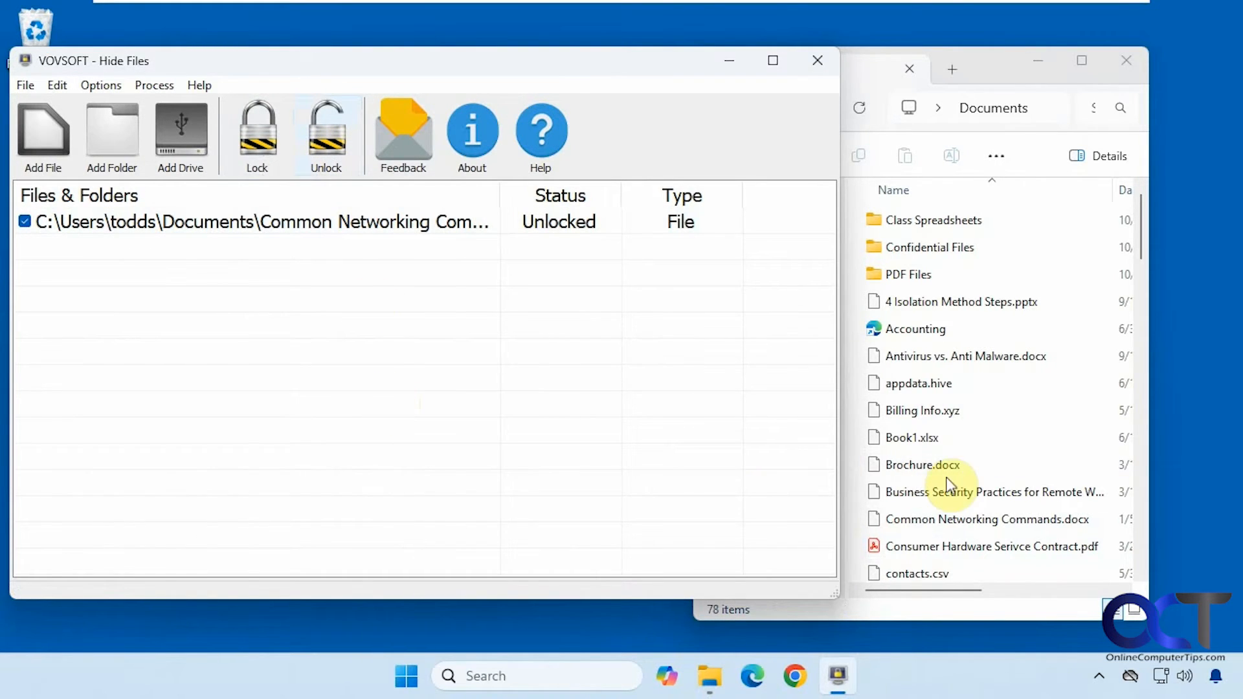
Step: Add the Confidential Files folder, untick the PDF, lock then unlock the folder, and refresh Explorer
{"action": "left_click", "coordinate": [862, 111]}
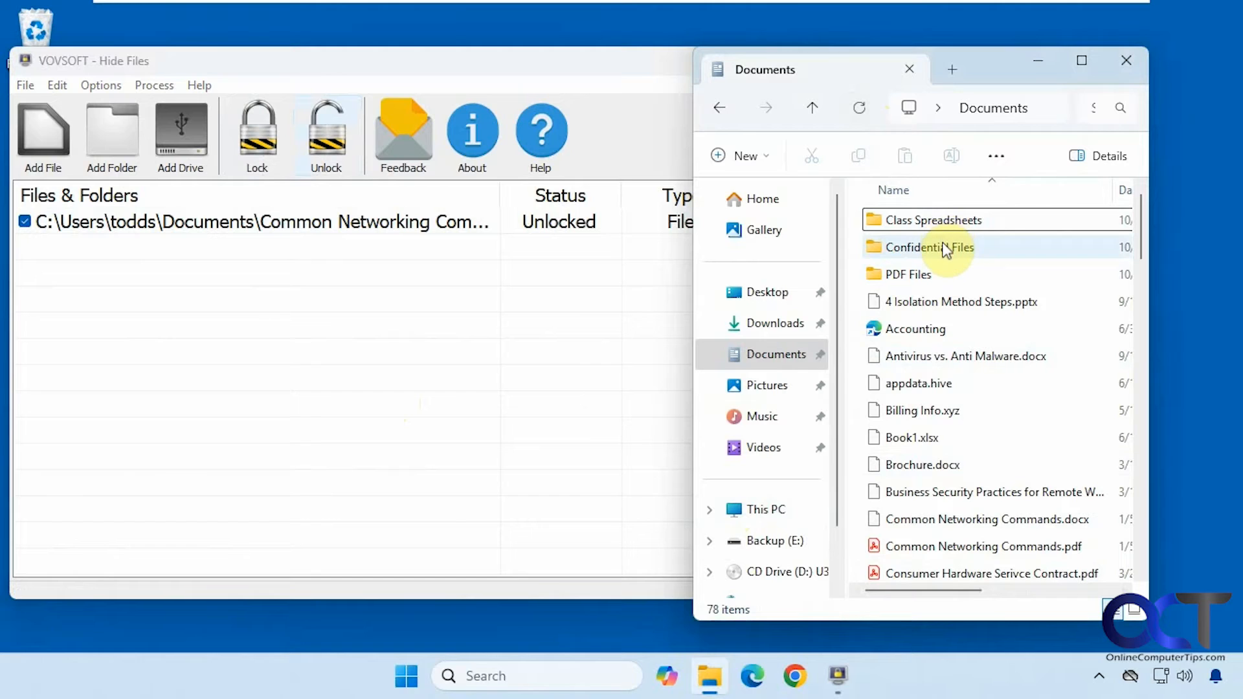
{"action": "left_click_drag", "start_coordinate": [945, 244], "coordinate": [243, 358]}
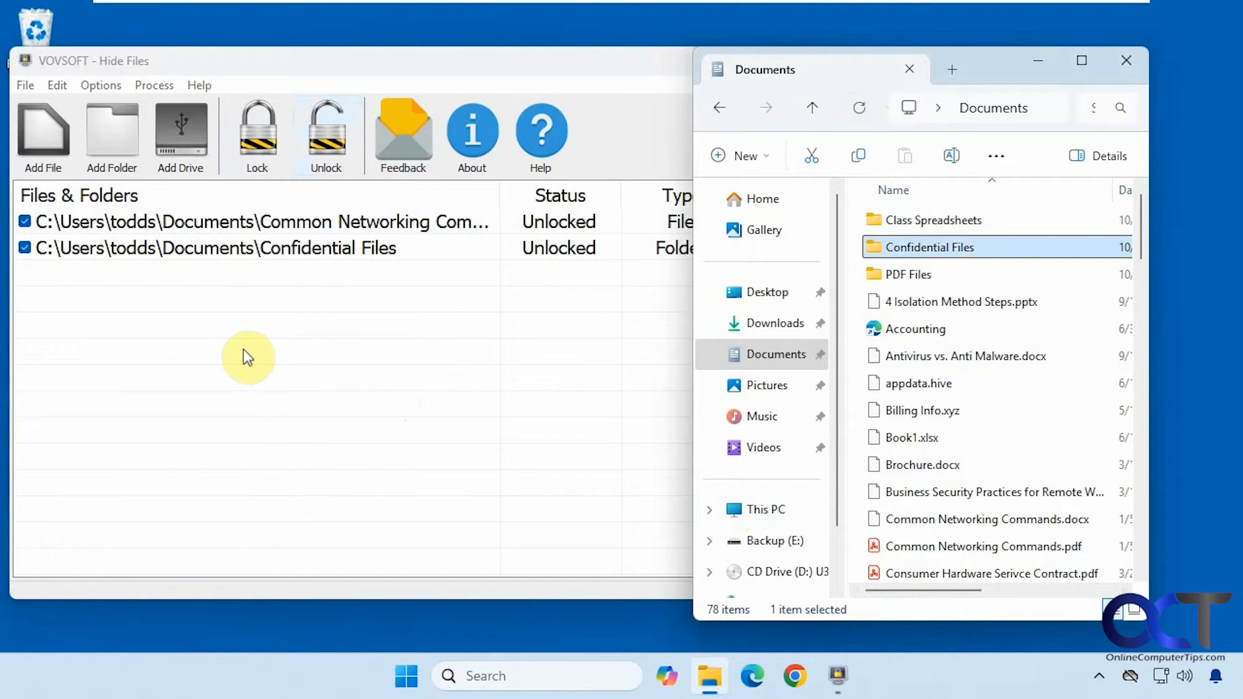
{"action": "left_click", "coordinate": [25, 221]}
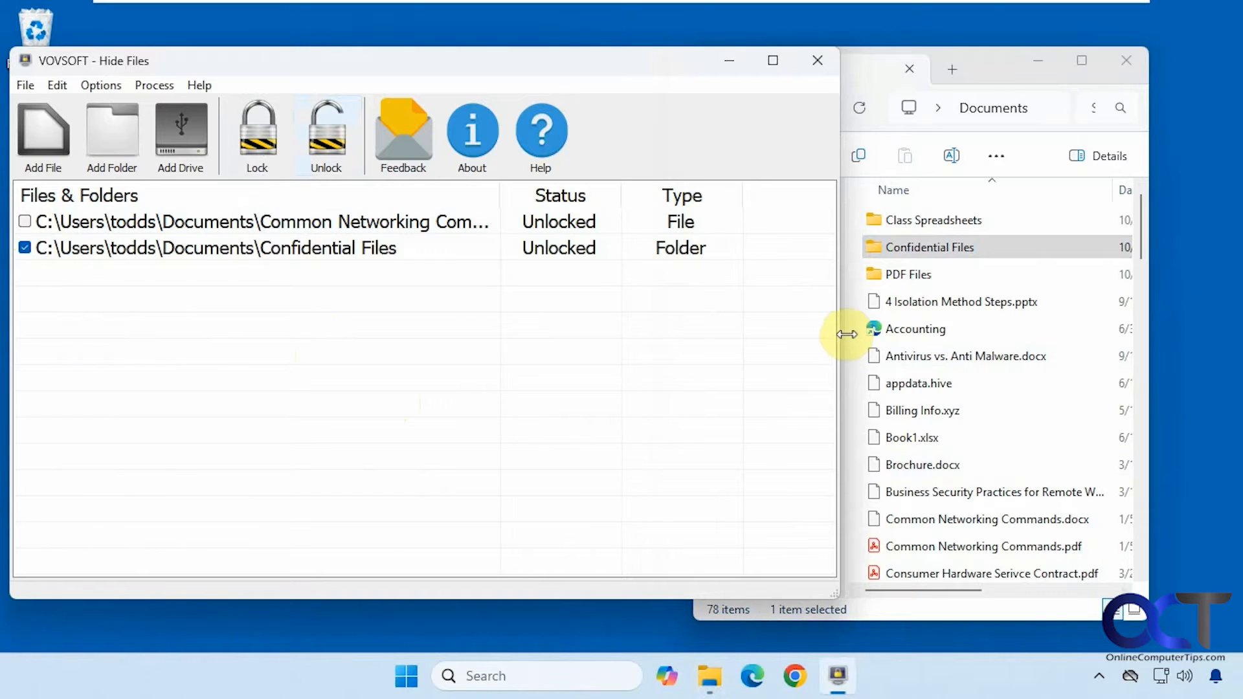
{"action": "left_click_drag", "start_coordinate": [840, 330], "coordinate": [751, 333]}
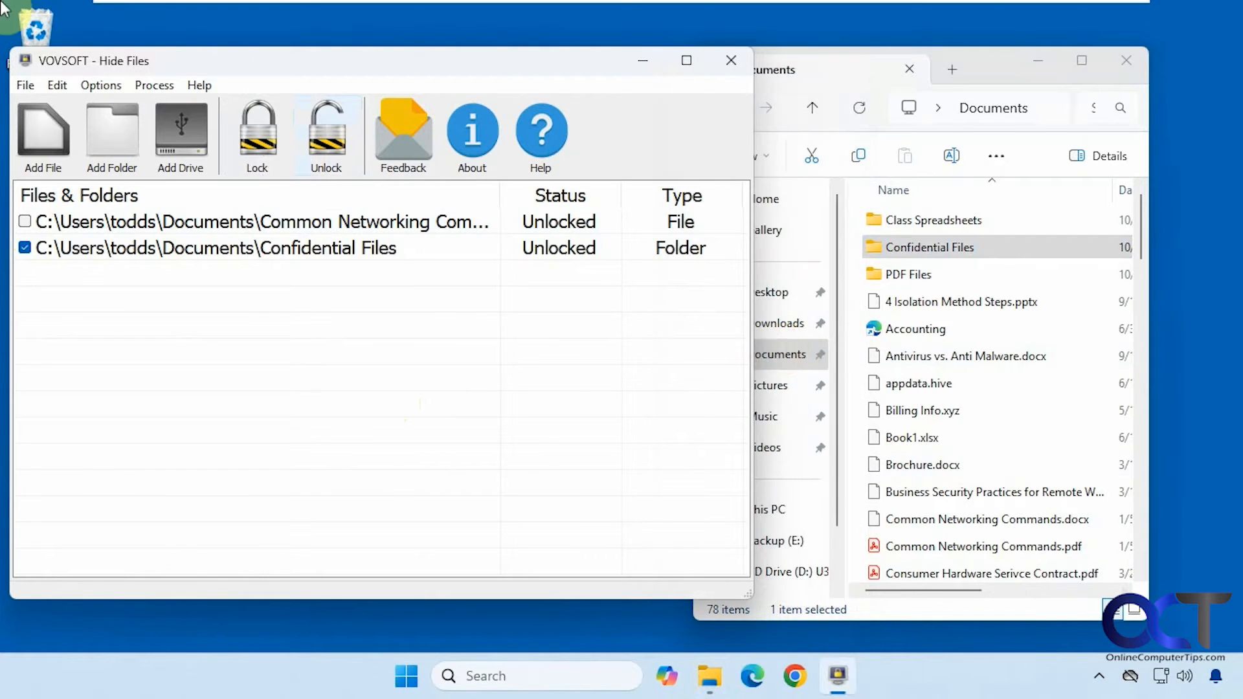
{"action": "left_click", "coordinate": [259, 149]}
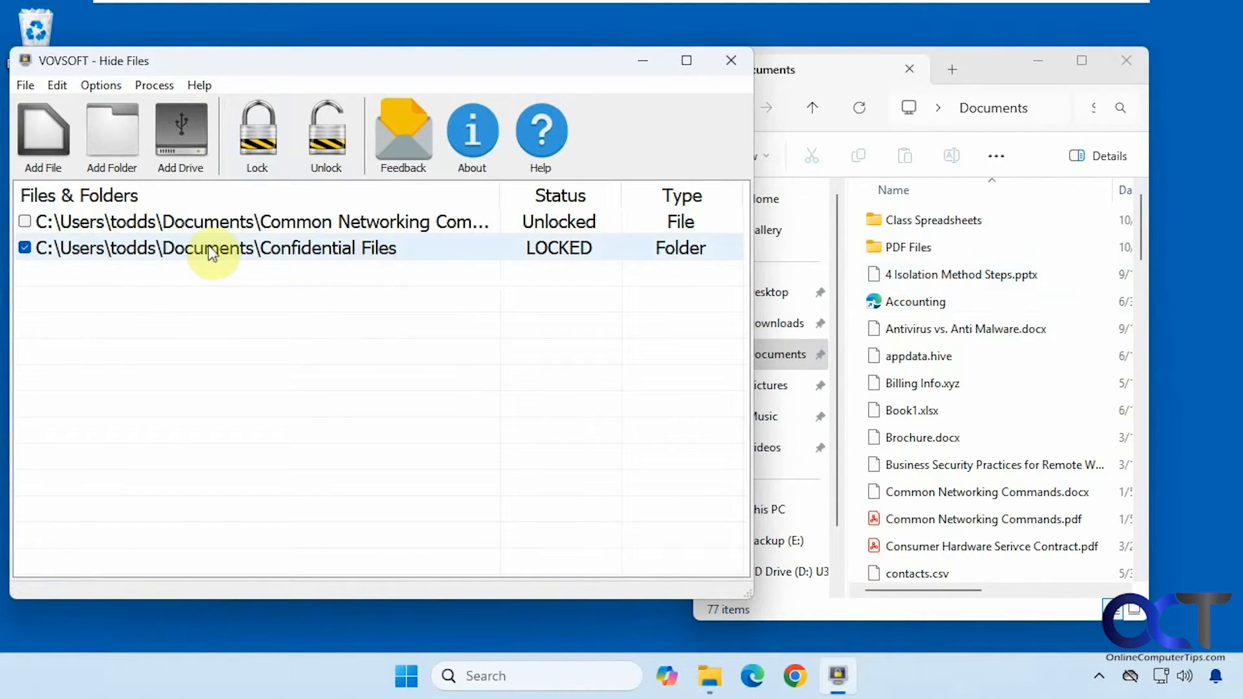
{"action": "left_click", "coordinate": [321, 145]}
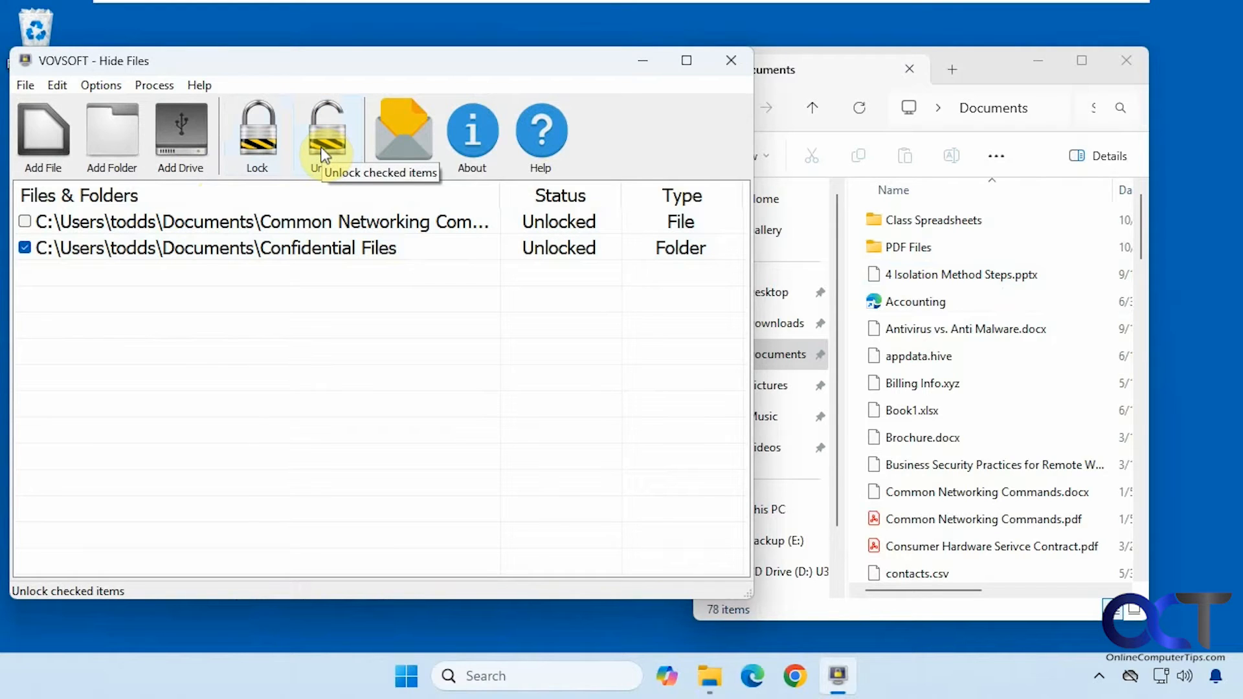
{"action": "left_click", "coordinate": [858, 110]}
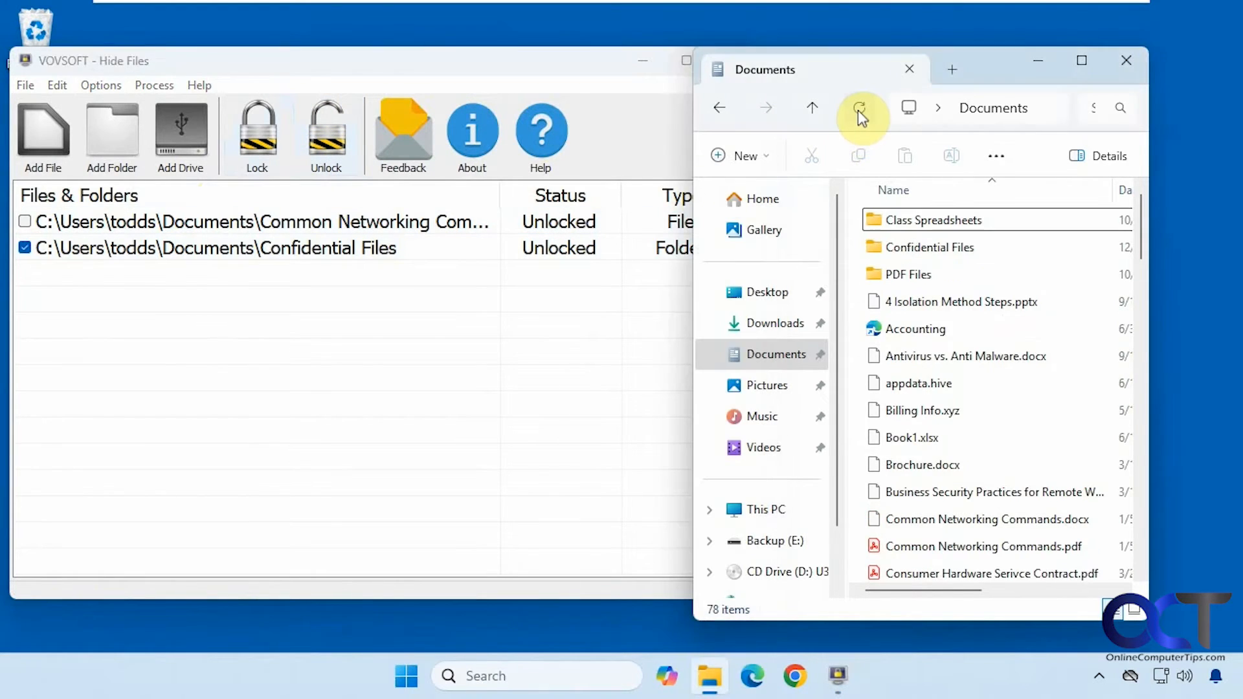
Step: Show the Backup (E:) drive in Explorer and untick the Confidential Files row in Hide Files
{"action": "left_click", "coordinate": [764, 540]}
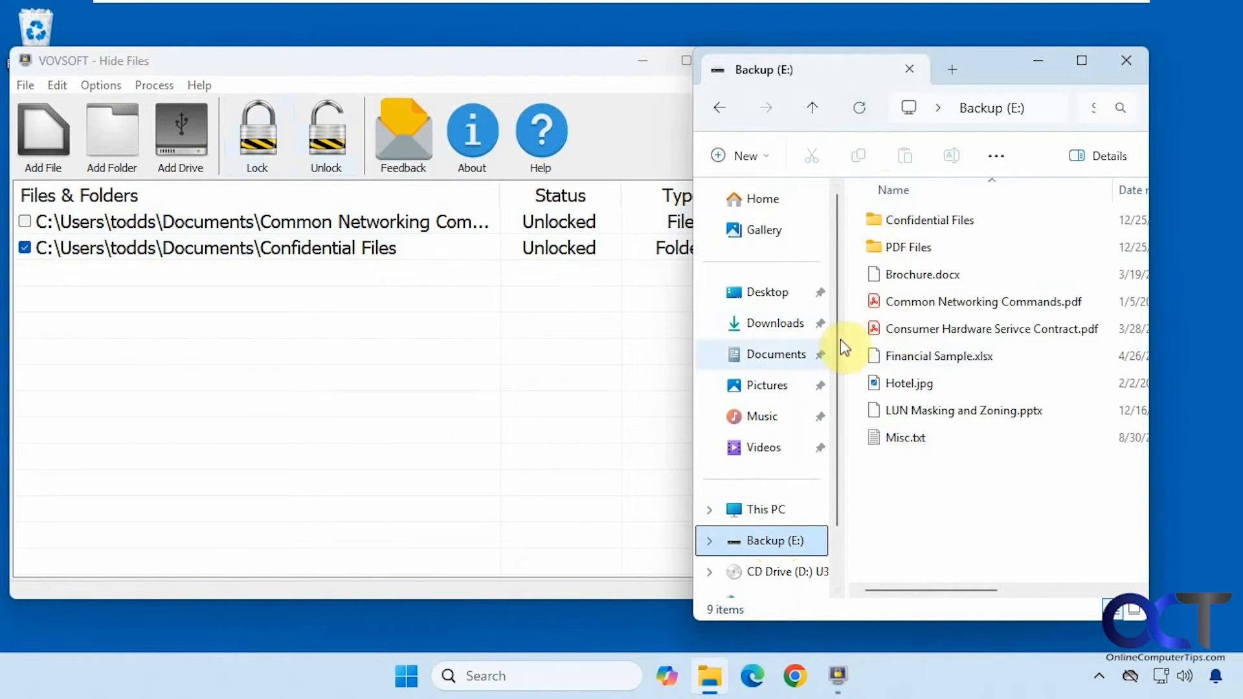
{"action": "left_click", "coordinate": [24, 248]}
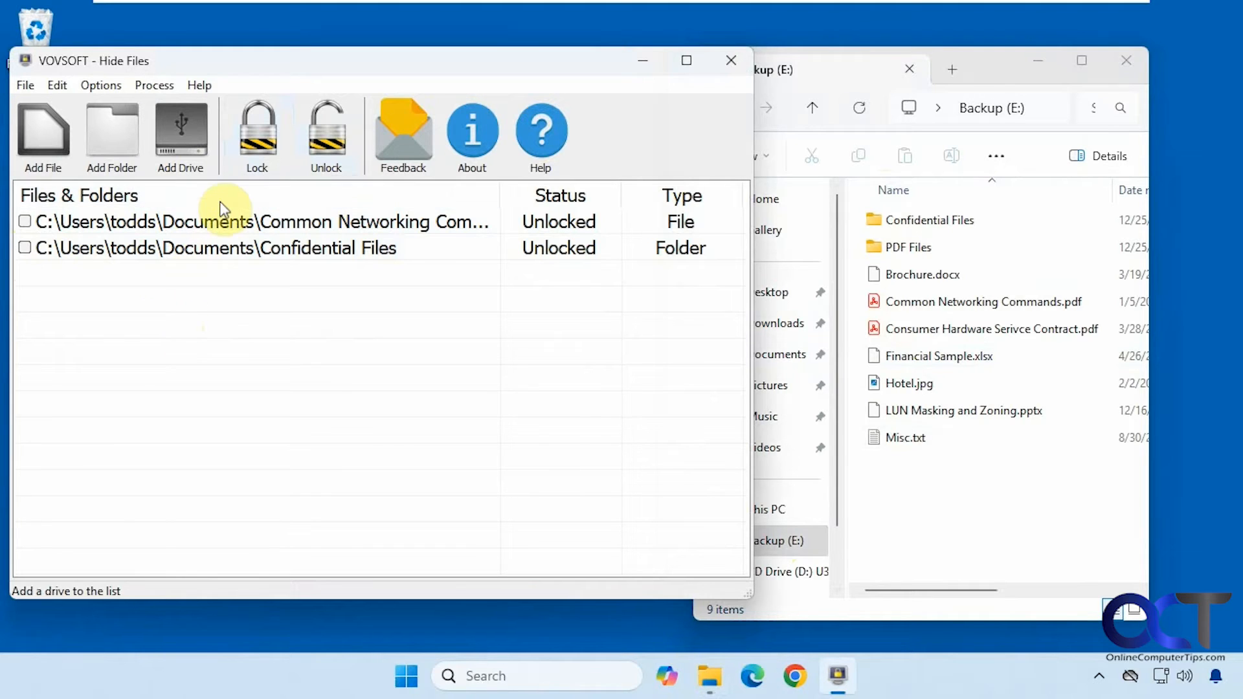
Step: Add drive E: [BACKUP] to the Hide Files list and lock it
{"action": "left_click", "coordinate": [173, 138]}
{"action": "left_click", "coordinate": [612, 295]}
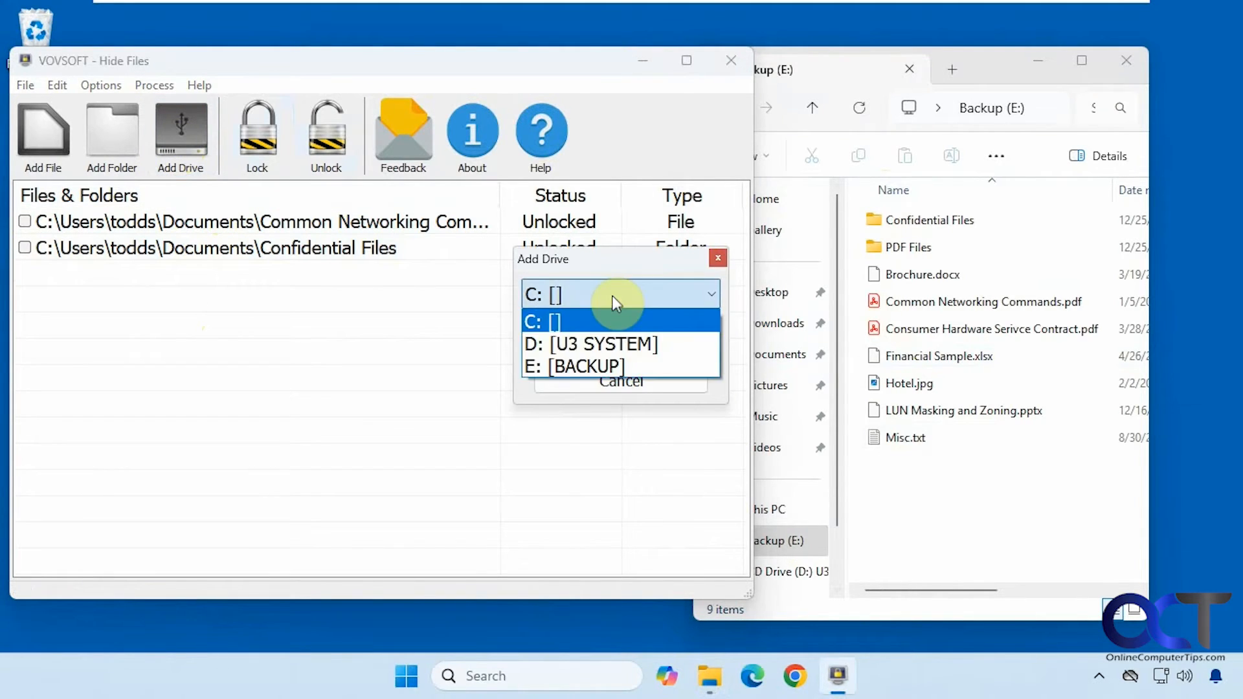
{"action": "left_click", "coordinate": [588, 364]}
{"action": "left_click", "coordinate": [588, 347]}
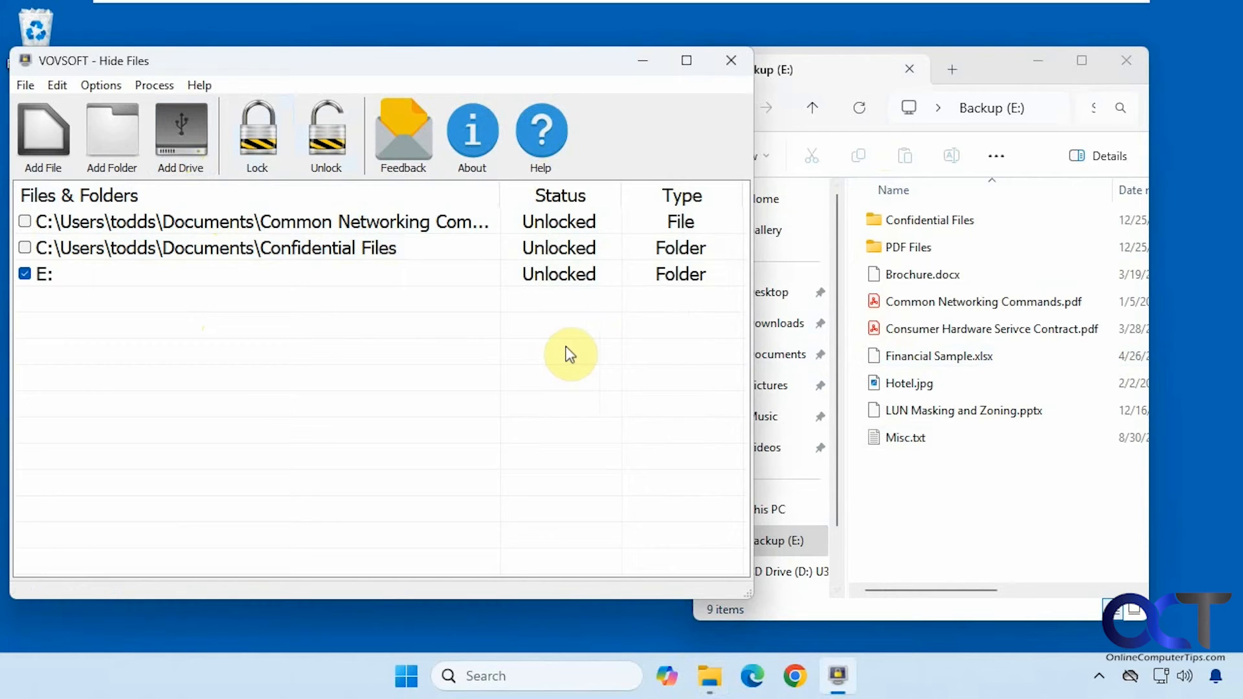
{"action": "left_click", "coordinate": [257, 157]}
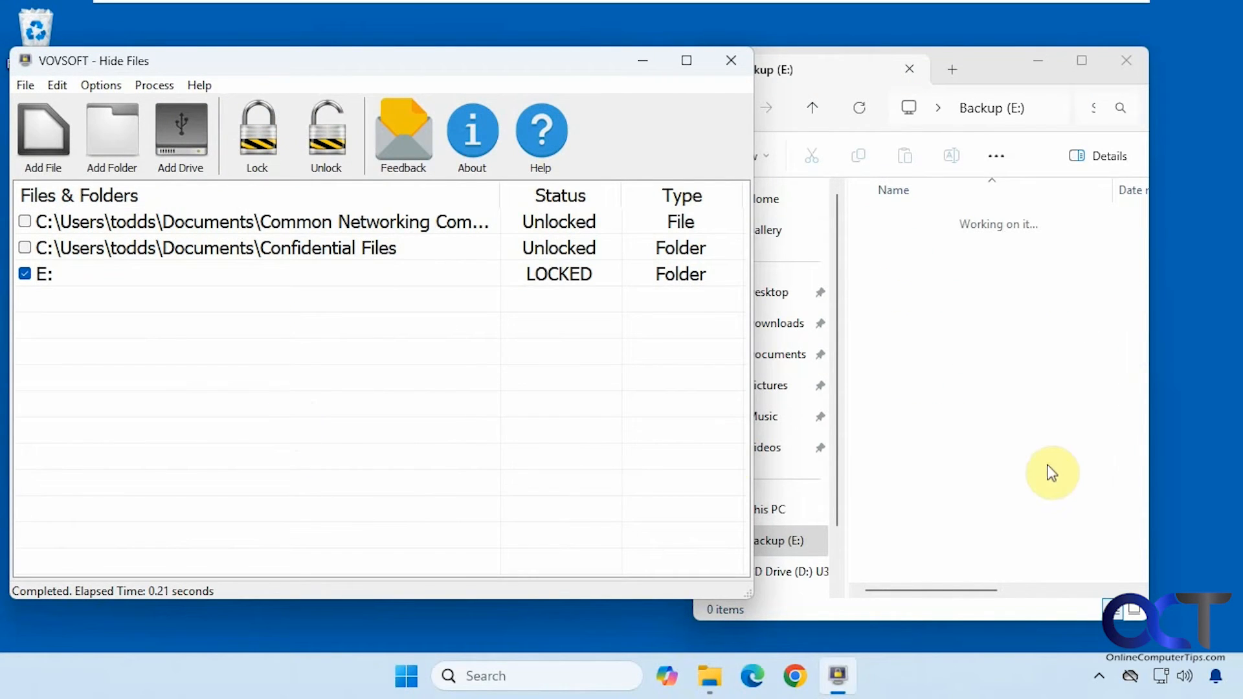
{"action": "left_click", "coordinate": [1034, 465]}
Step: Open Backup (E:) from This PC to confirm it shows as empty, then bring up the Start menu
{"action": "left_click", "coordinate": [783, 509]}
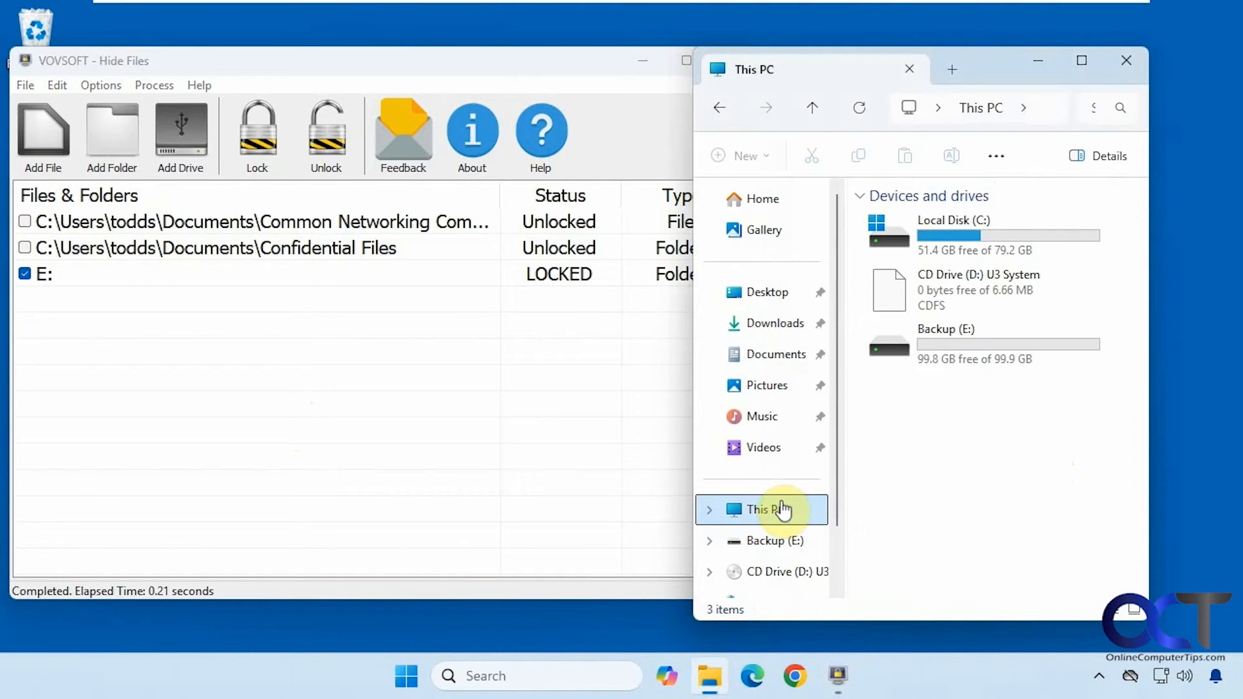
{"action": "double_click", "coordinate": [956, 356]}
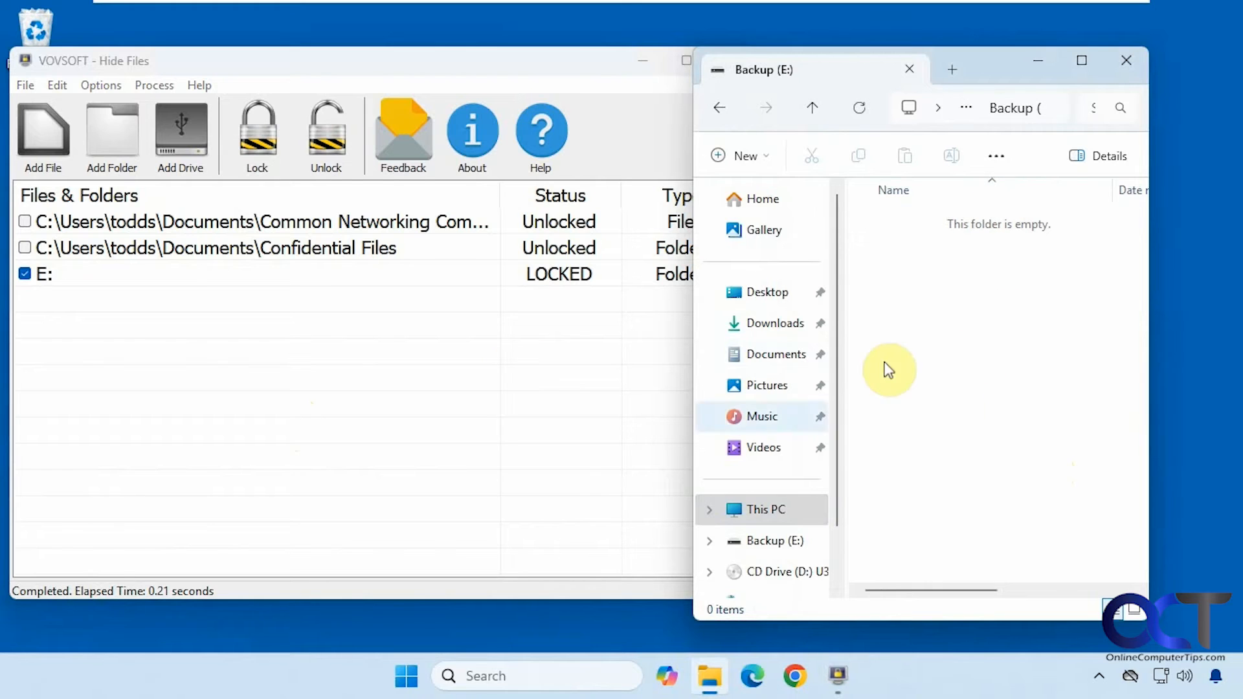
{"action": "left_click", "coordinate": [407, 677]}
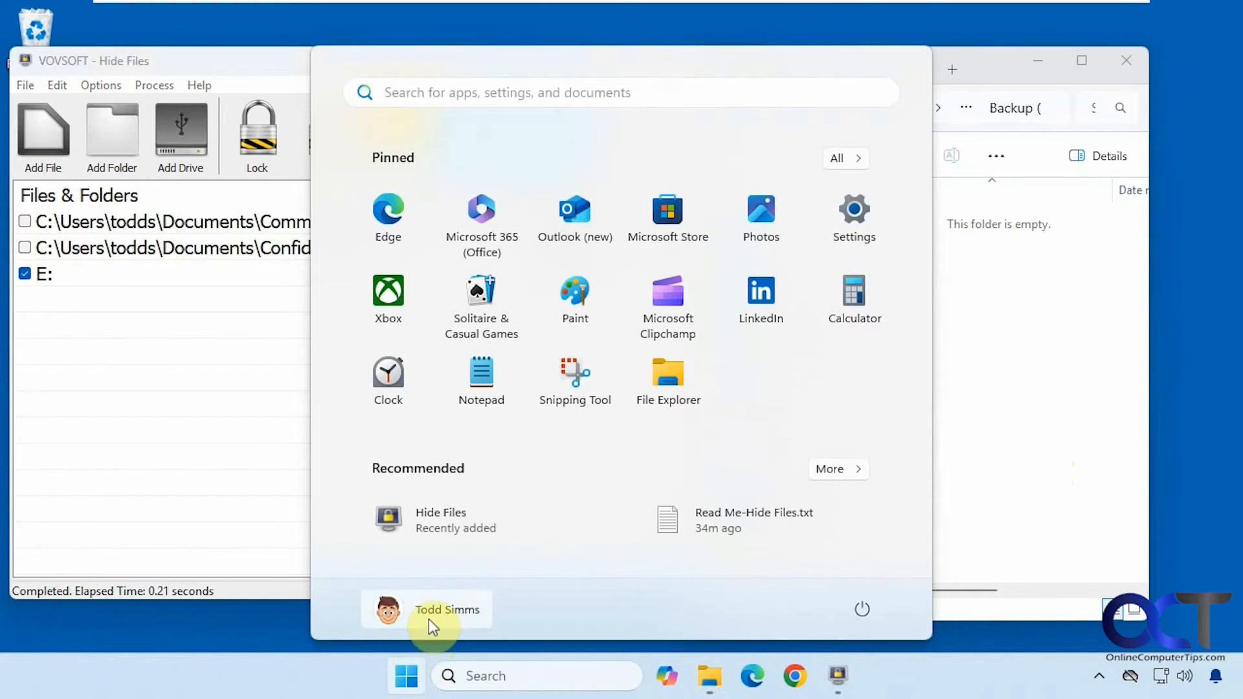
Step: Switch to the other Windows user account and sign in with that user's PIN
{"action": "left_click", "coordinate": [428, 617]}
{"action": "left_click", "coordinate": [651, 350]}
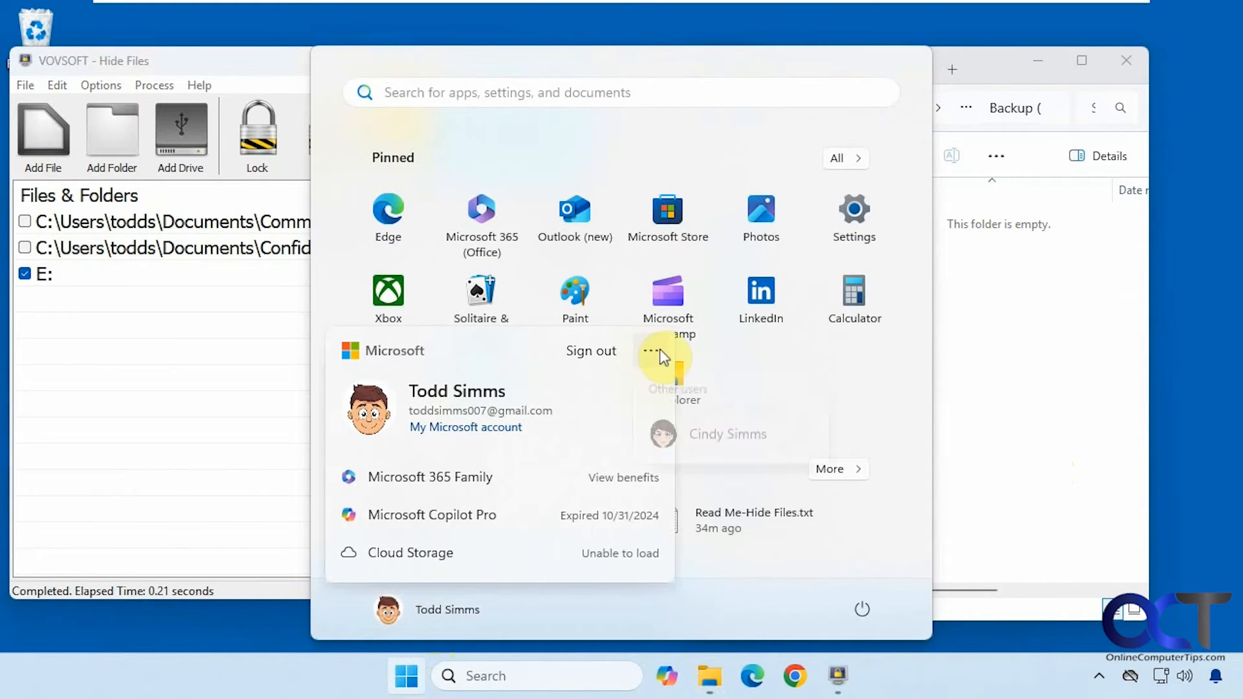
{"action": "left_click", "coordinate": [719, 446]}
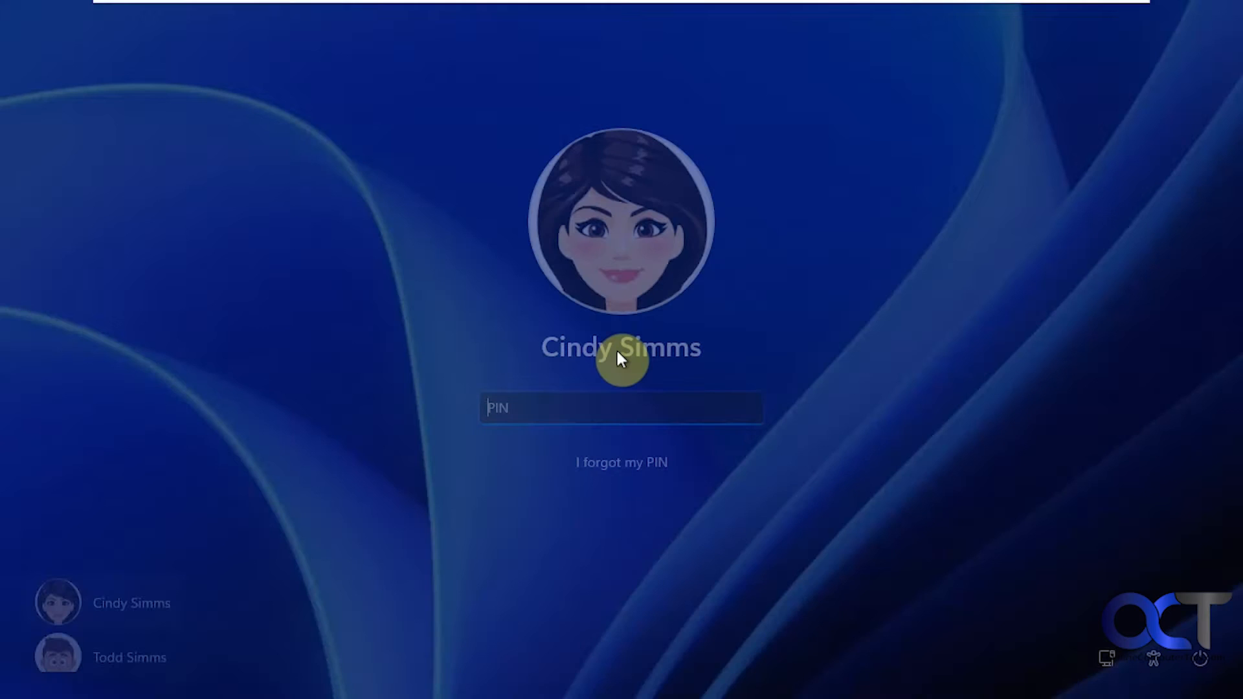
{"action": "type", "text": "••••"}
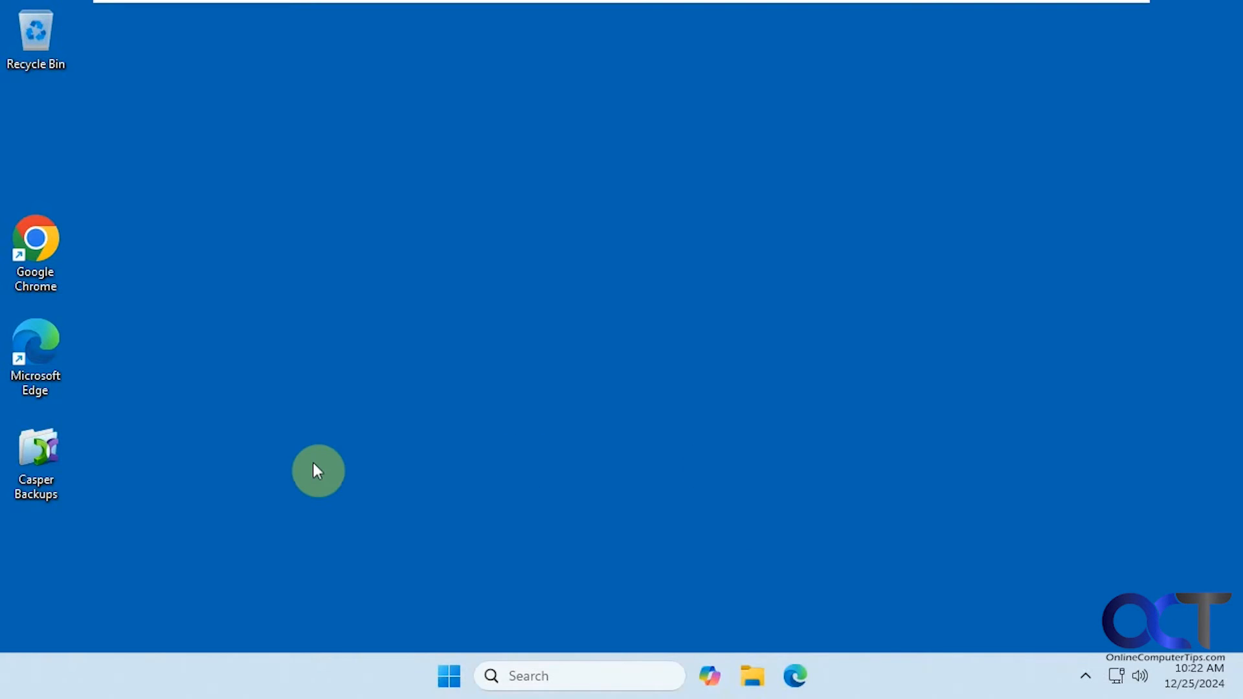
Step: As the second user, open Backup (E:) via This PC, confirm it is empty, and close Explorer
{"action": "left_click", "coordinate": [751, 677]}
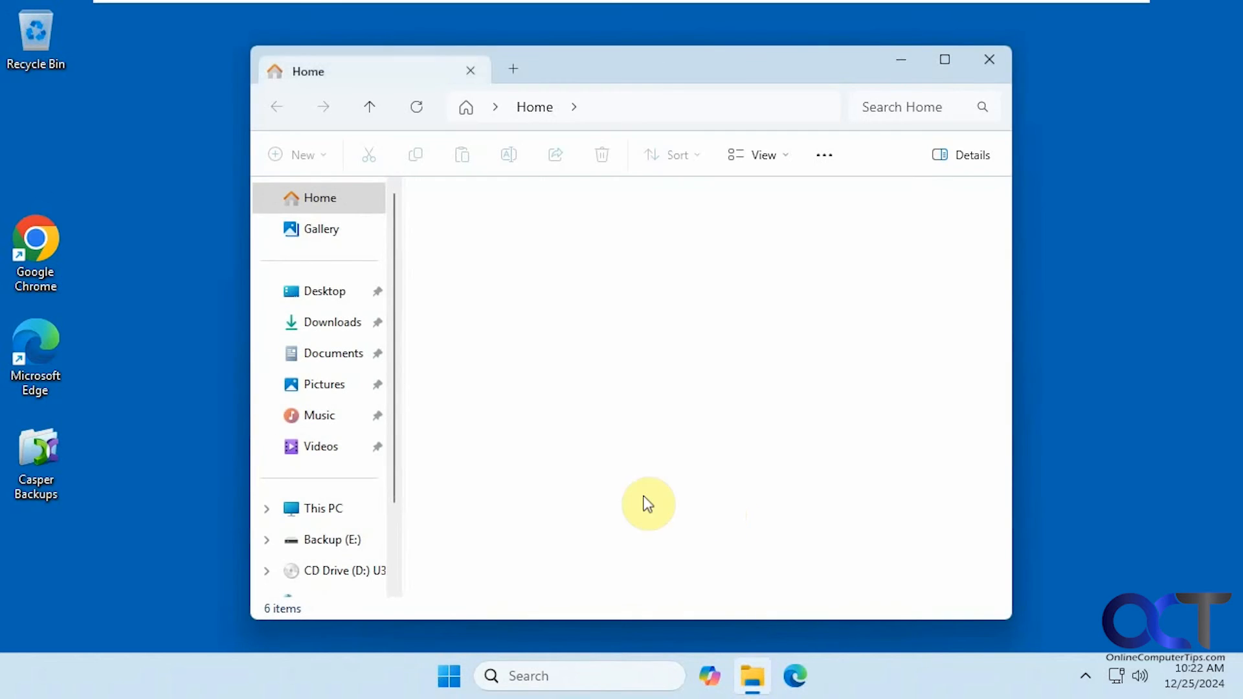
{"action": "left_click", "coordinate": [327, 509]}
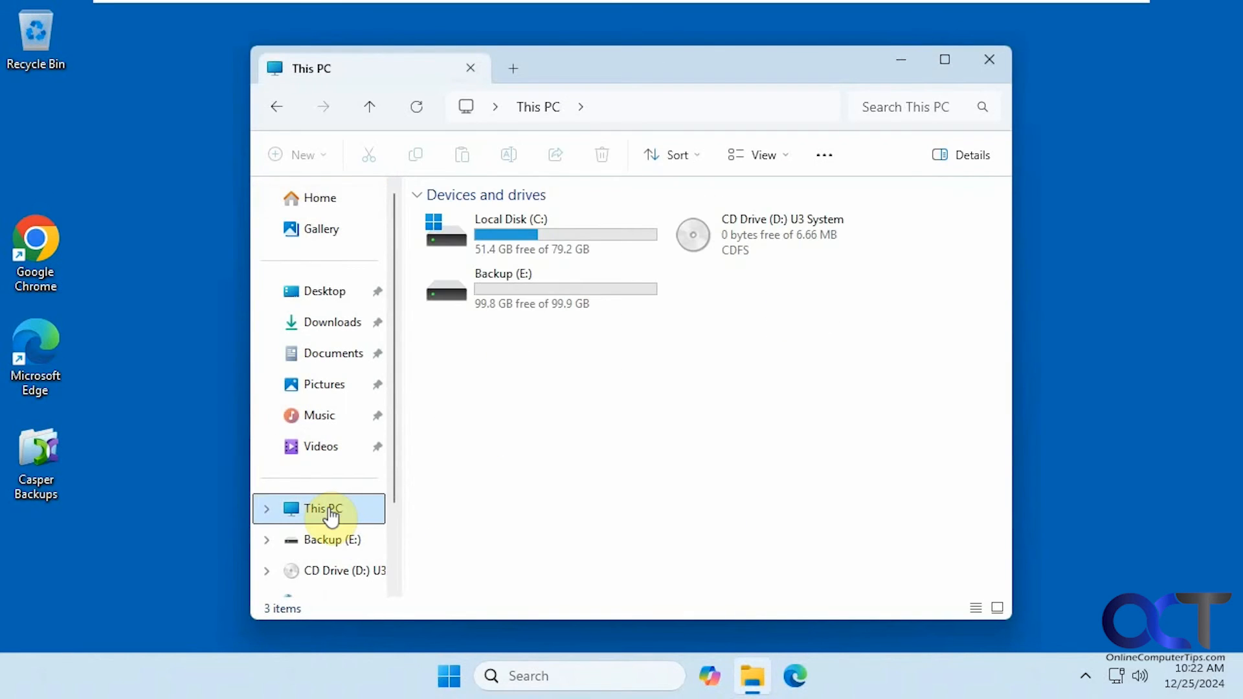
{"action": "double_click", "coordinate": [522, 300]}
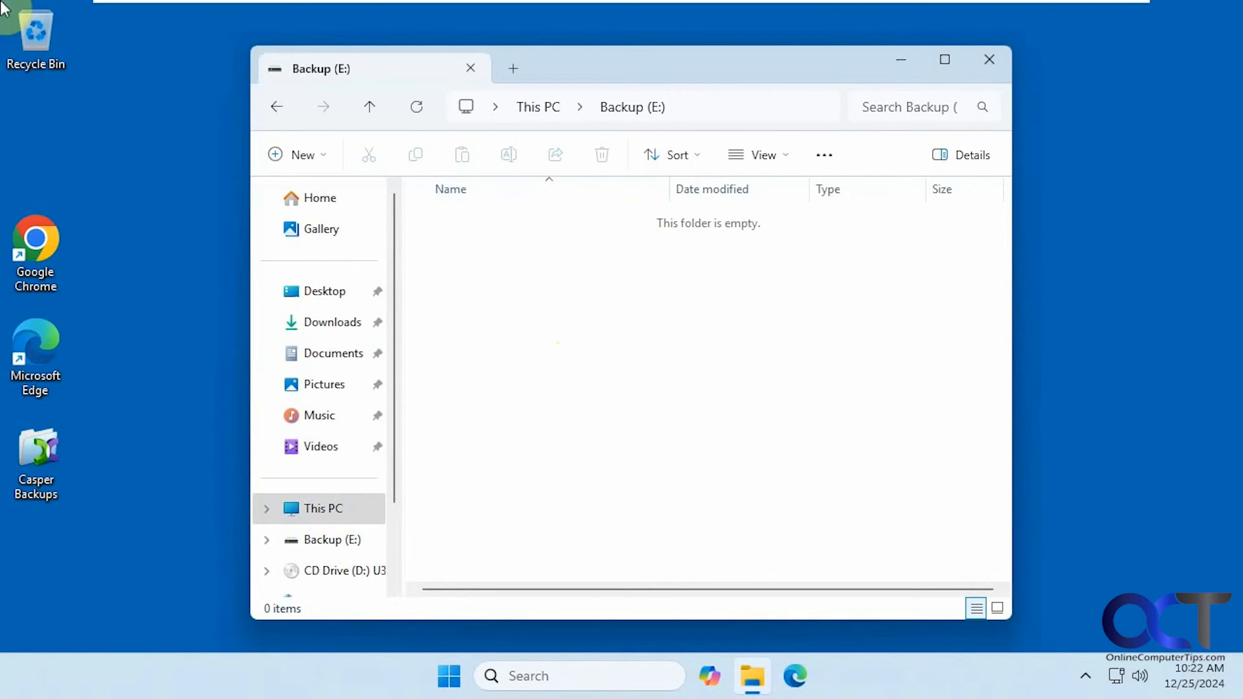
{"action": "left_click", "coordinate": [987, 61]}
{"action": "left_click", "coordinate": [450, 679]}
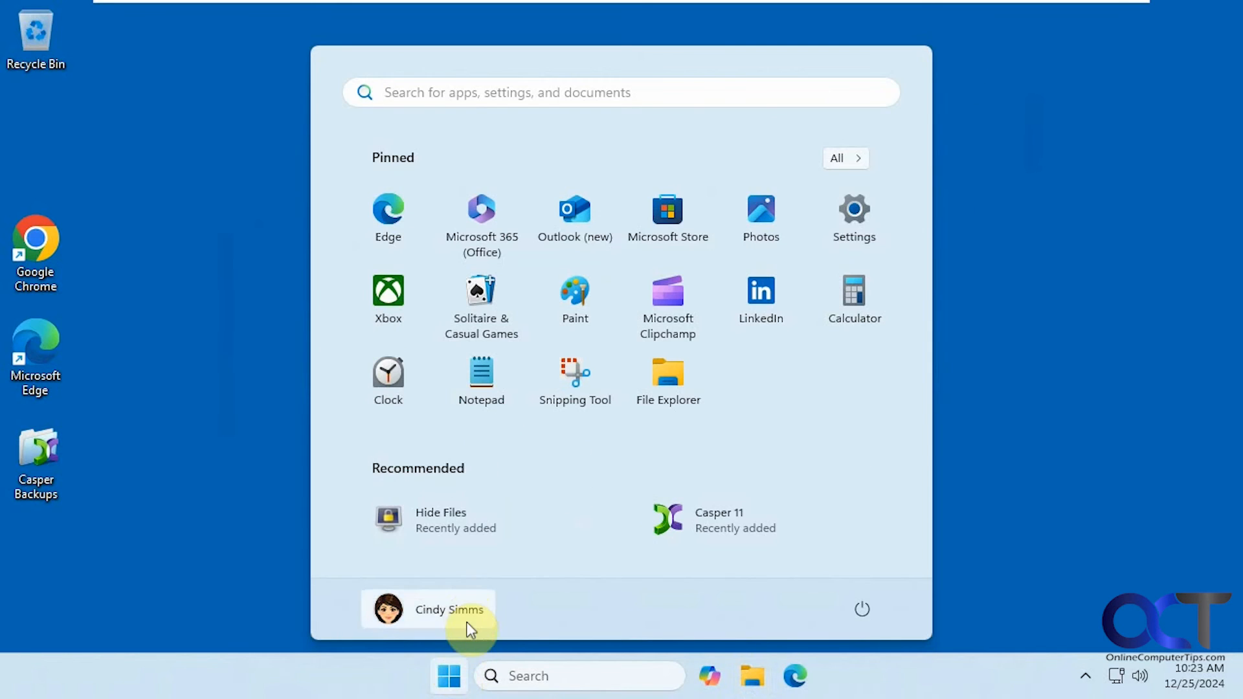
Step: Sign out the second user and sign back into the original account with its PIN
{"action": "left_click", "coordinate": [465, 608]}
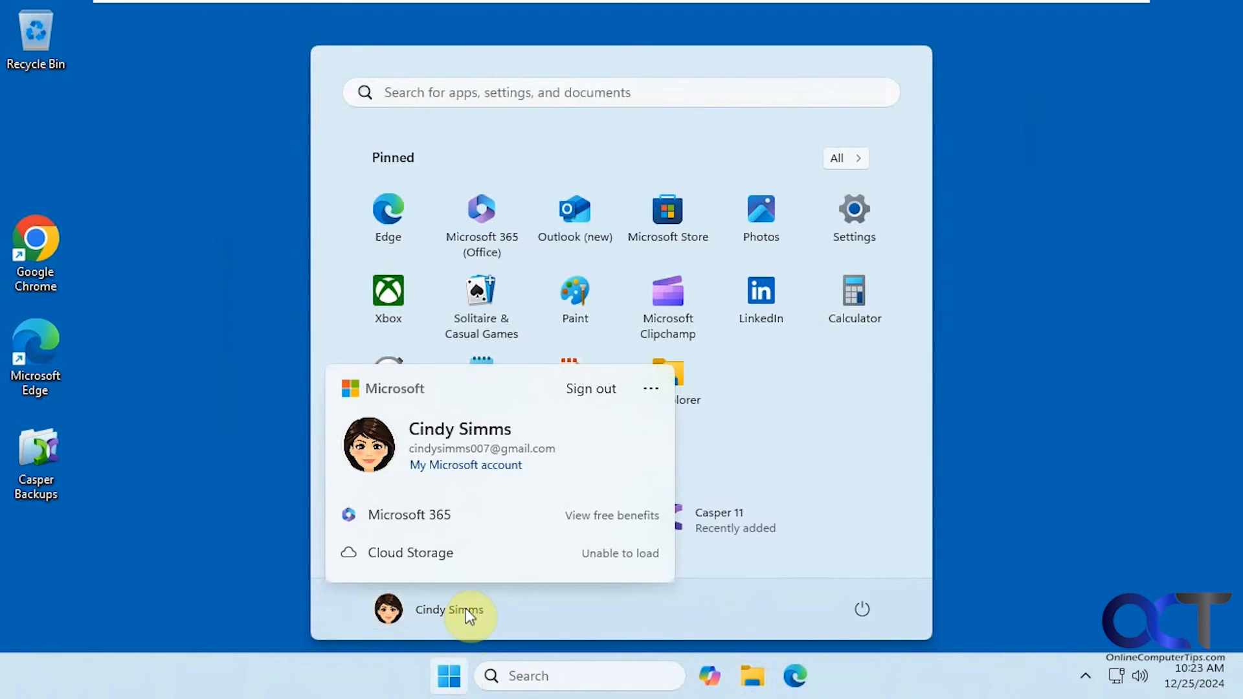
{"action": "left_click", "coordinate": [599, 389]}
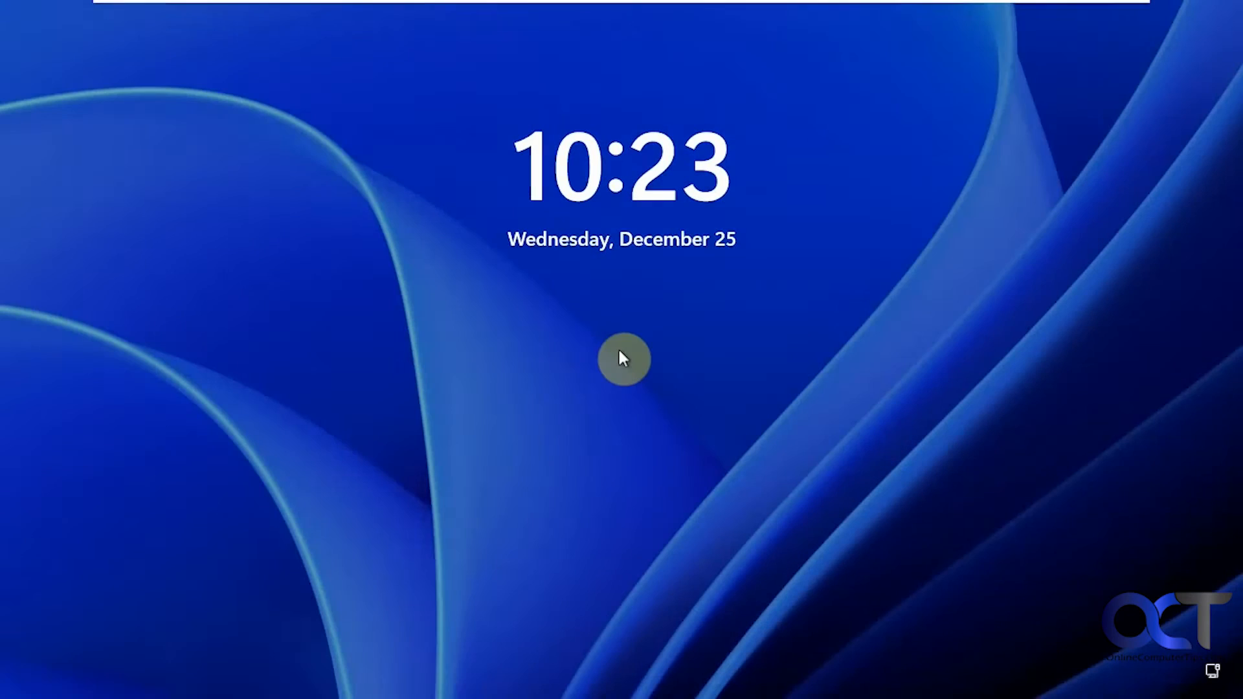
{"action": "left_click", "coordinate": [552, 375]}
{"action": "left_click", "coordinate": [144, 633]}
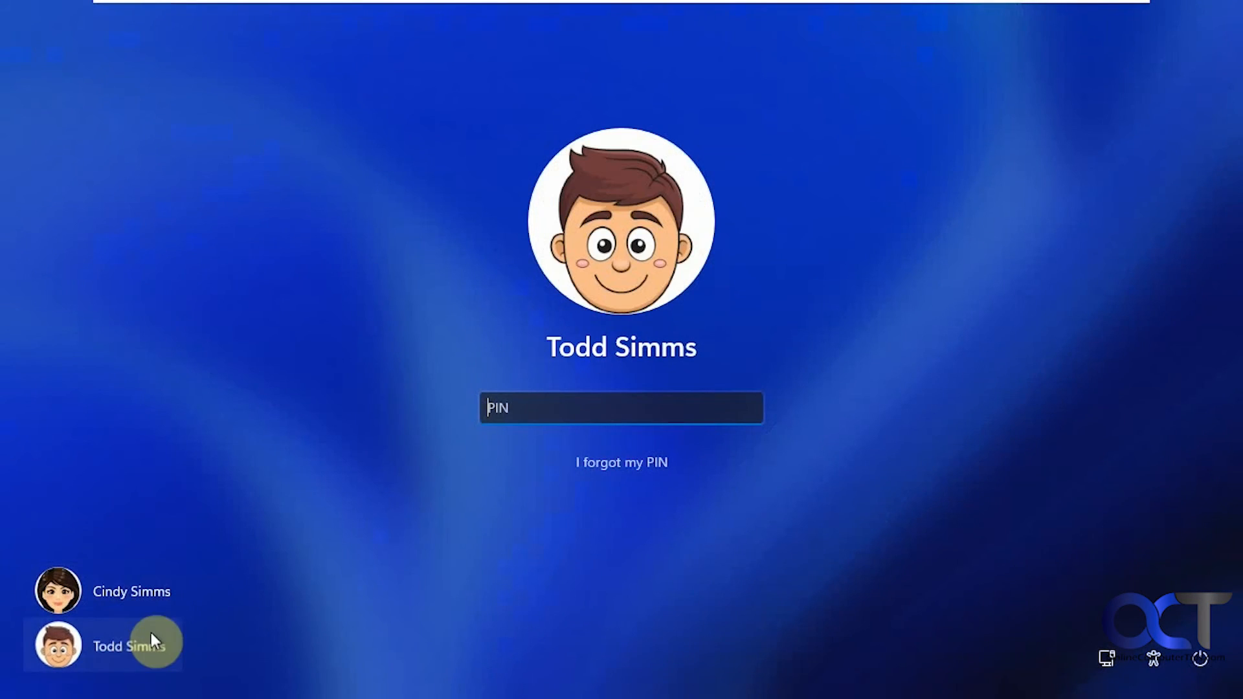
{"action": "type", "text": "1234"}
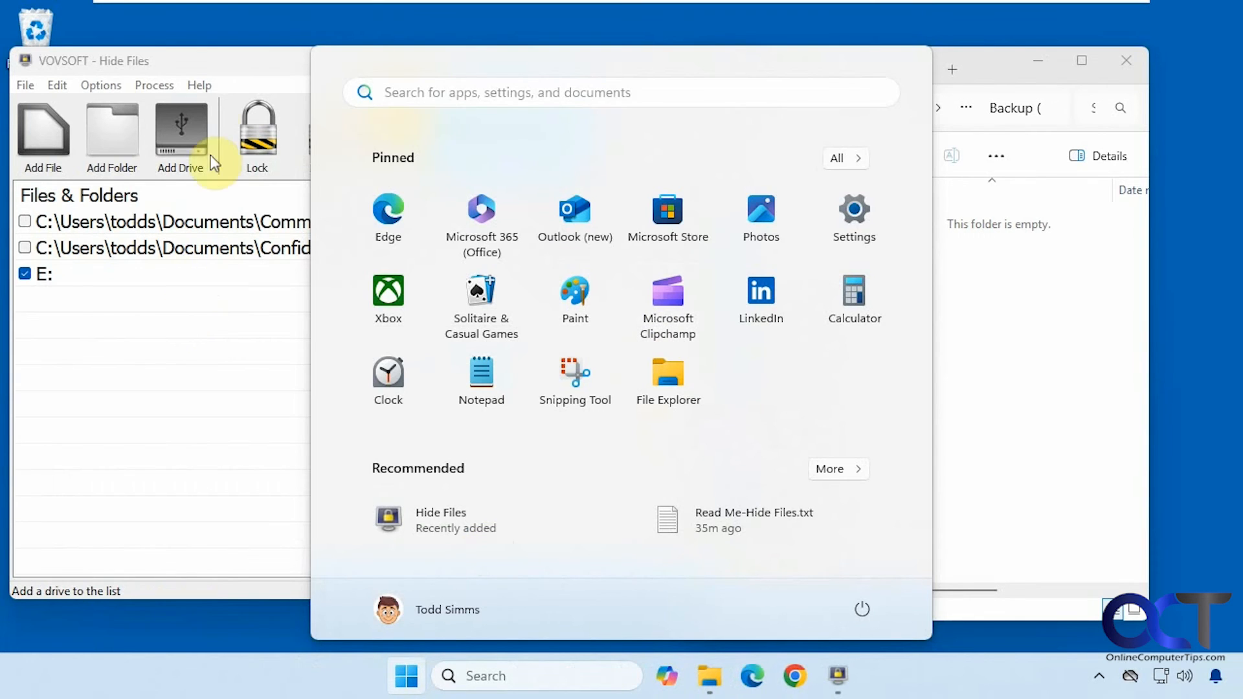
Step: Unlock drive E: so its 9 items show in Explorer, then lock it again
{"action": "left_click", "coordinate": [208, 69]}
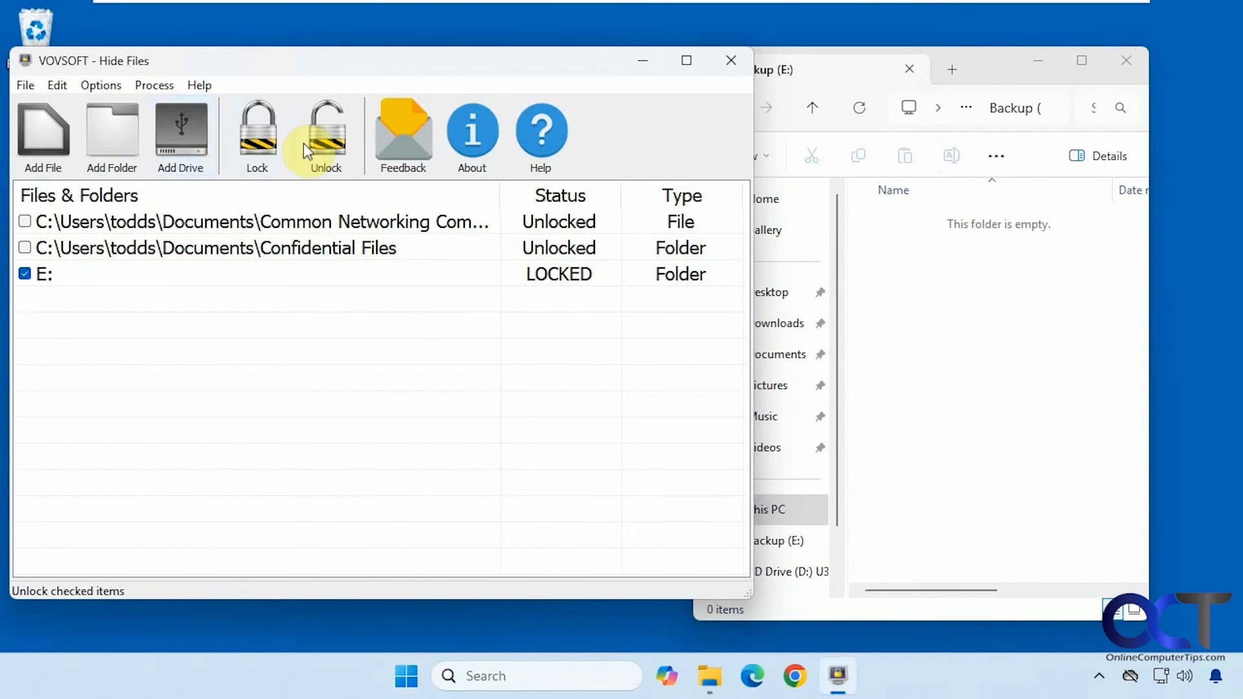
{"action": "left_click", "coordinate": [324, 136]}
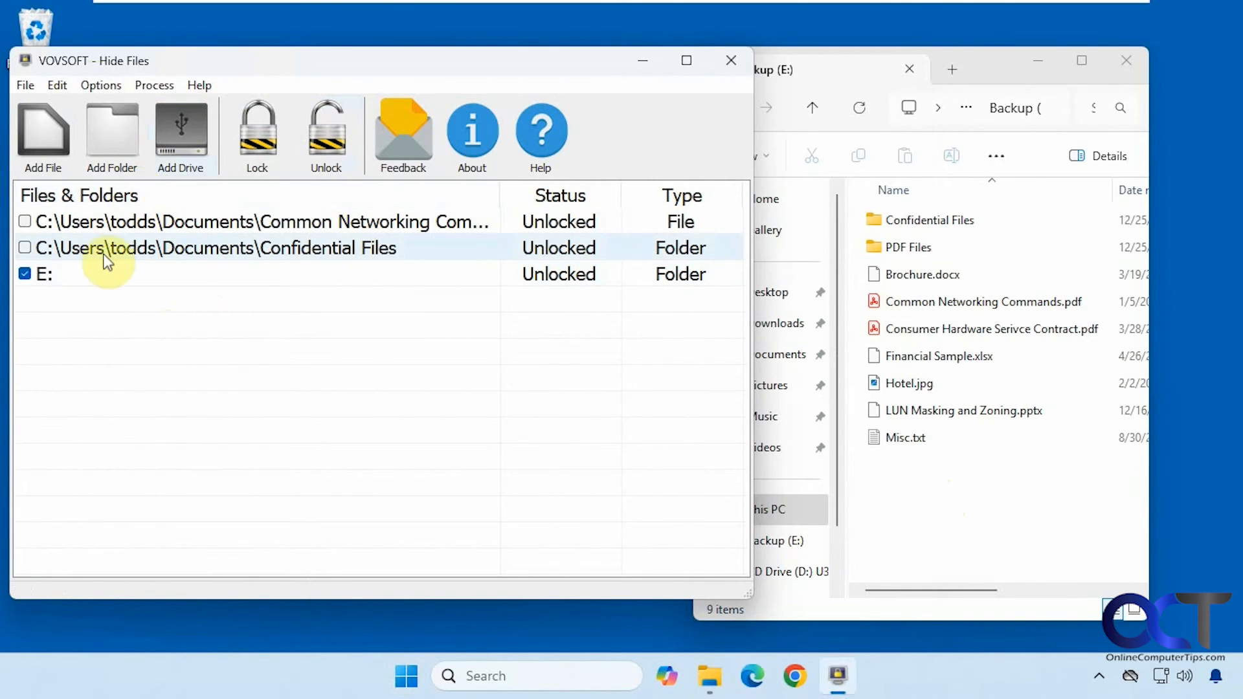
{"action": "left_click", "coordinate": [248, 138]}
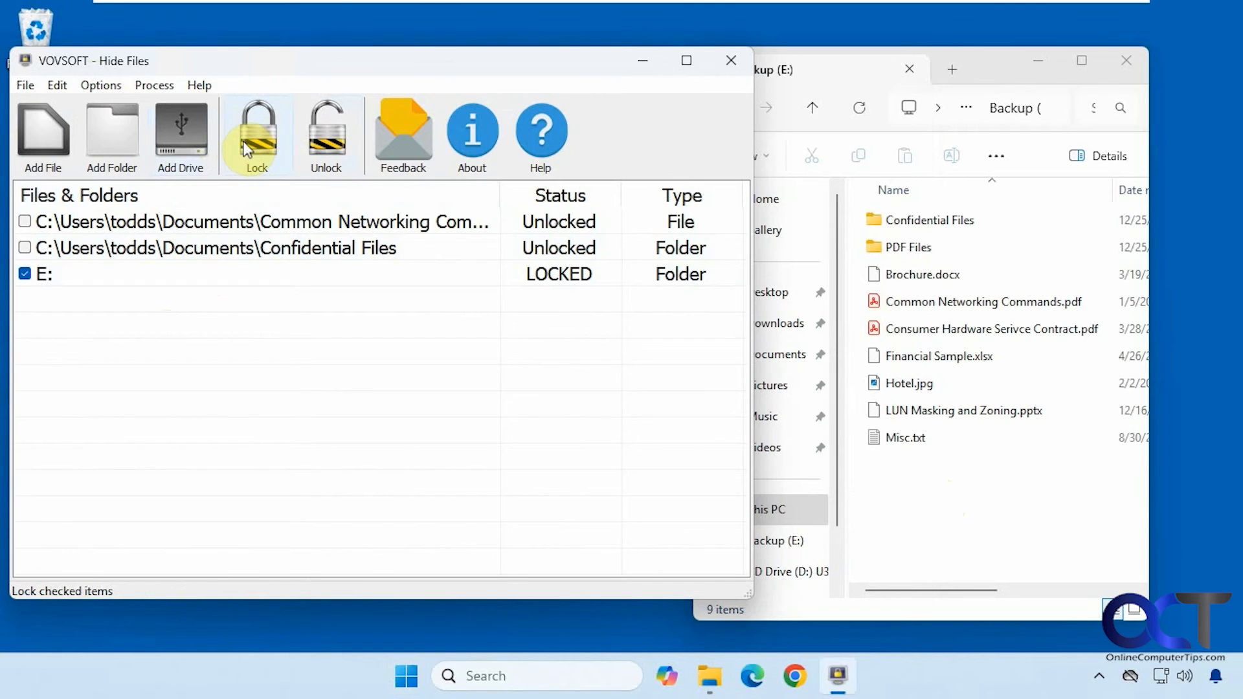
{"action": "left_click", "coordinate": [114, 85]}
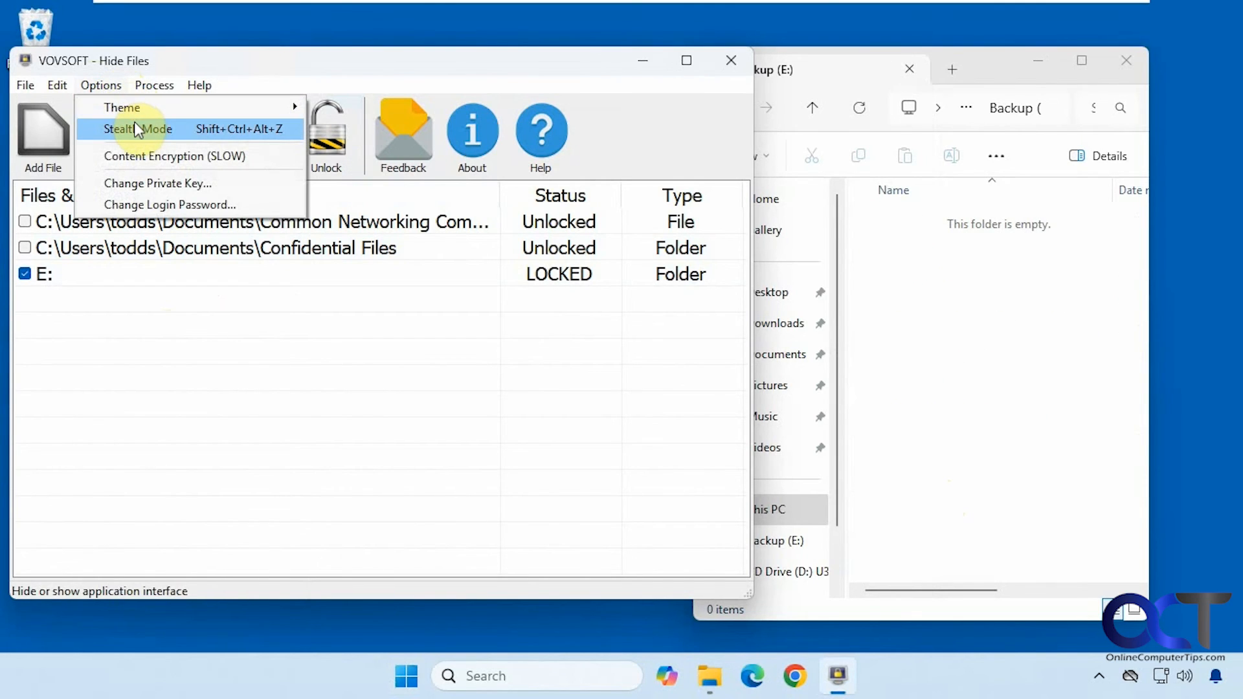
Step: Turn on Stealth Mode to hide Hide Files, then restore its window via hotkey and taskbar
{"action": "left_click", "coordinate": [171, 129]}
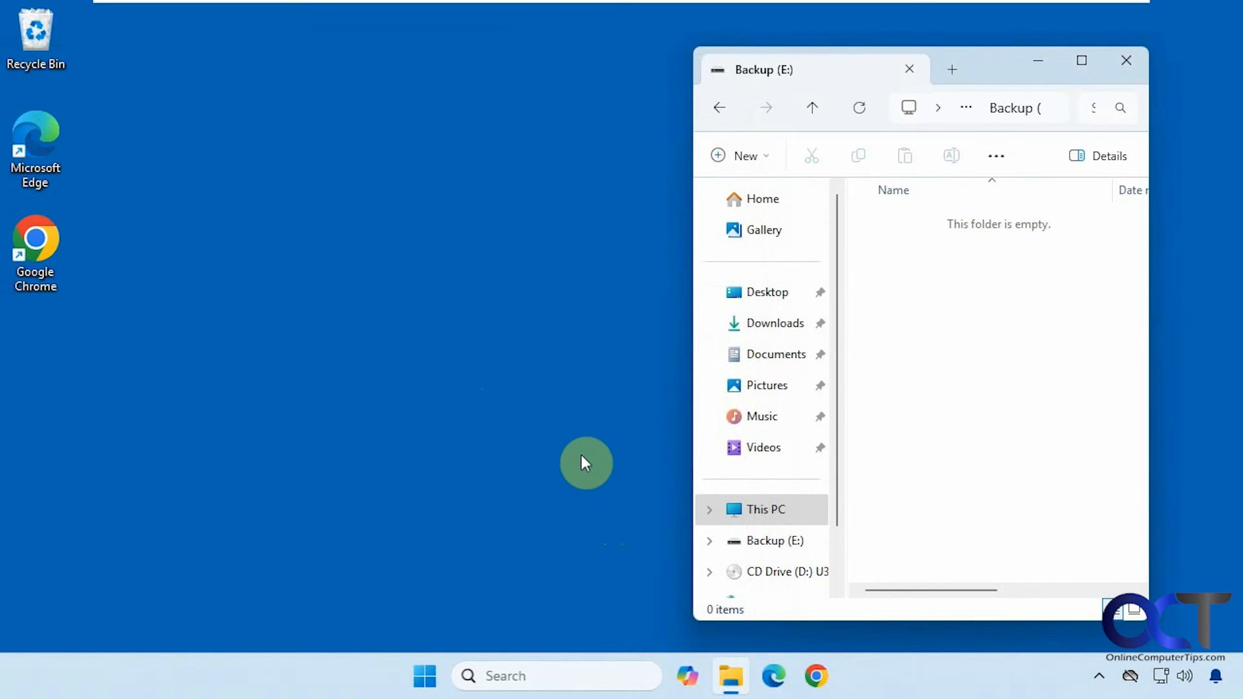
{"action": "key", "text": "ctrl+alt+h"}
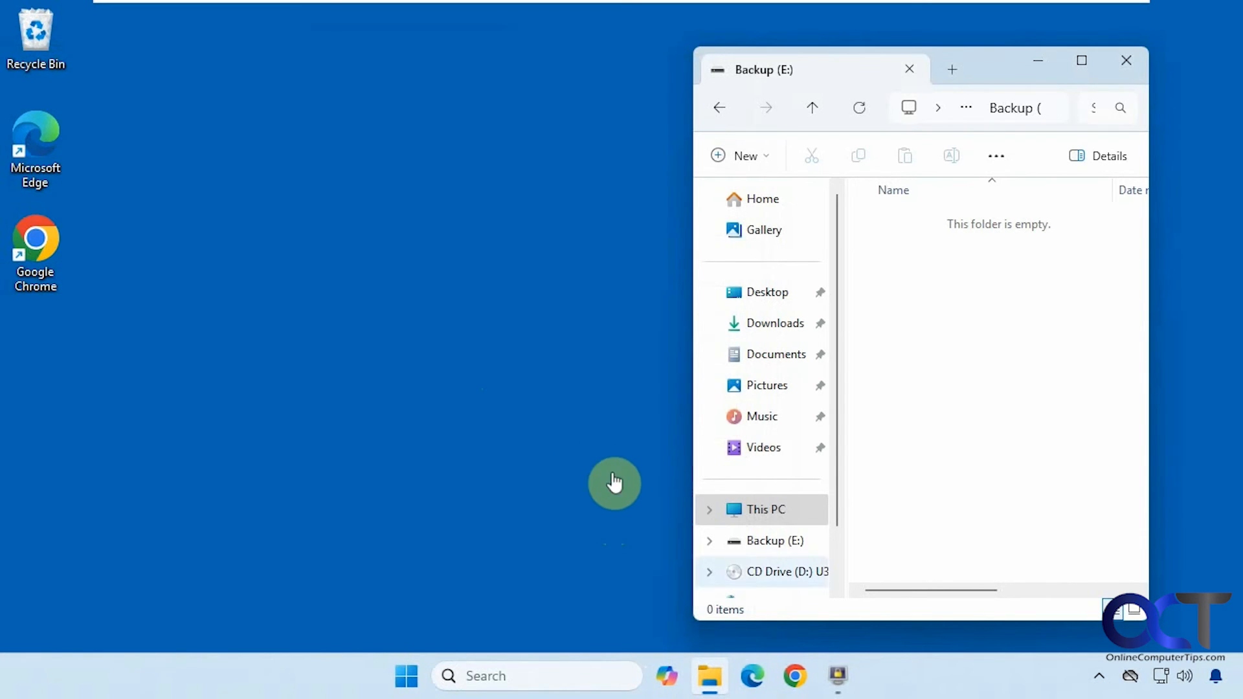
{"action": "left_click", "coordinate": [833, 673]}
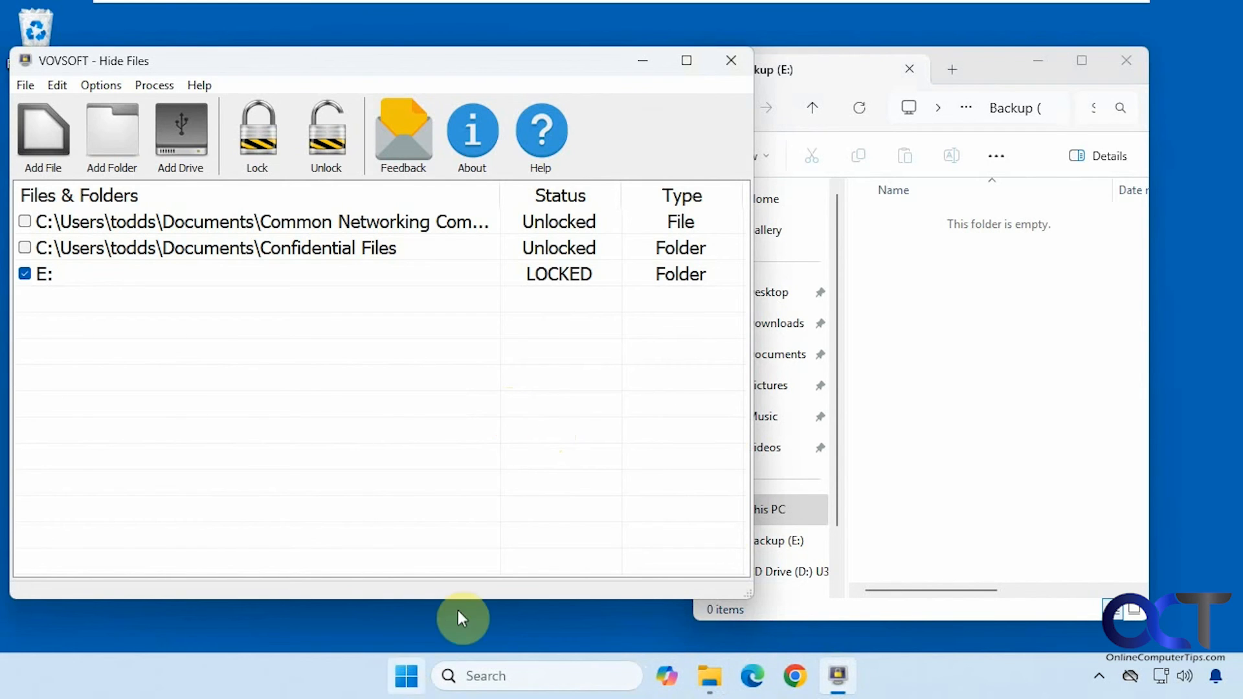
Step: Unlock the checked E: drive so its files and folders reappear in Backup (E:)
{"action": "left_click", "coordinate": [408, 679]}
{"action": "left_click", "coordinate": [409, 687]}
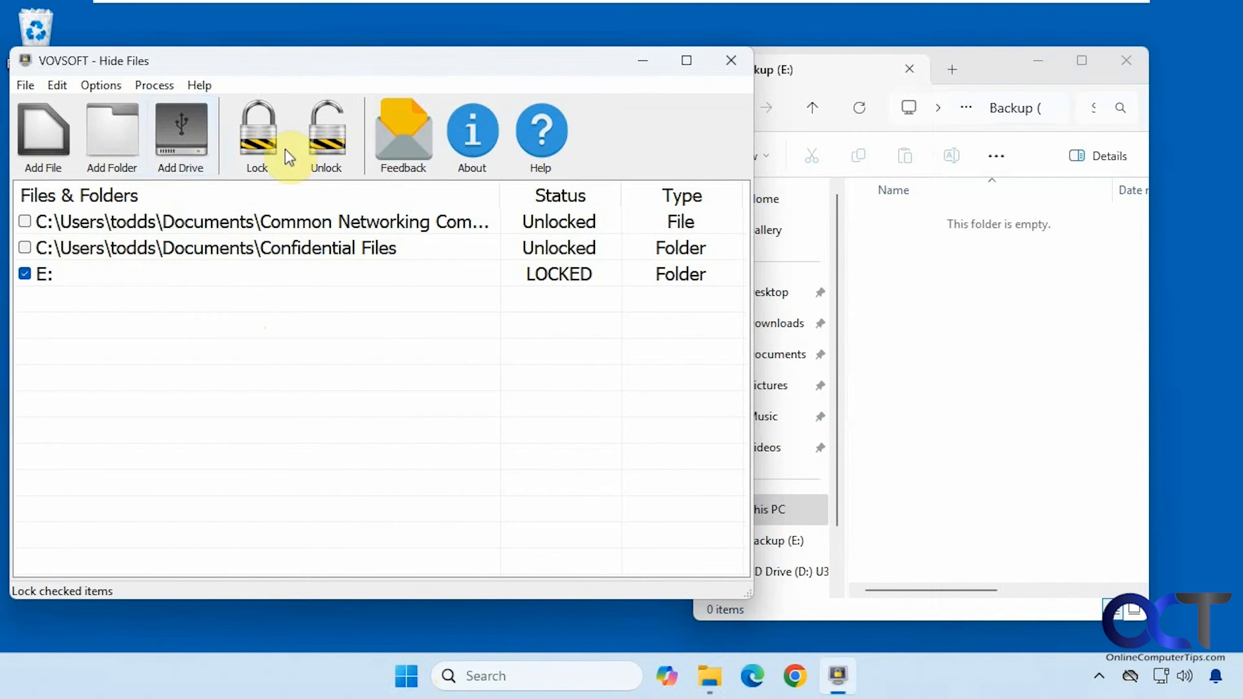
{"action": "left_click", "coordinate": [330, 149]}
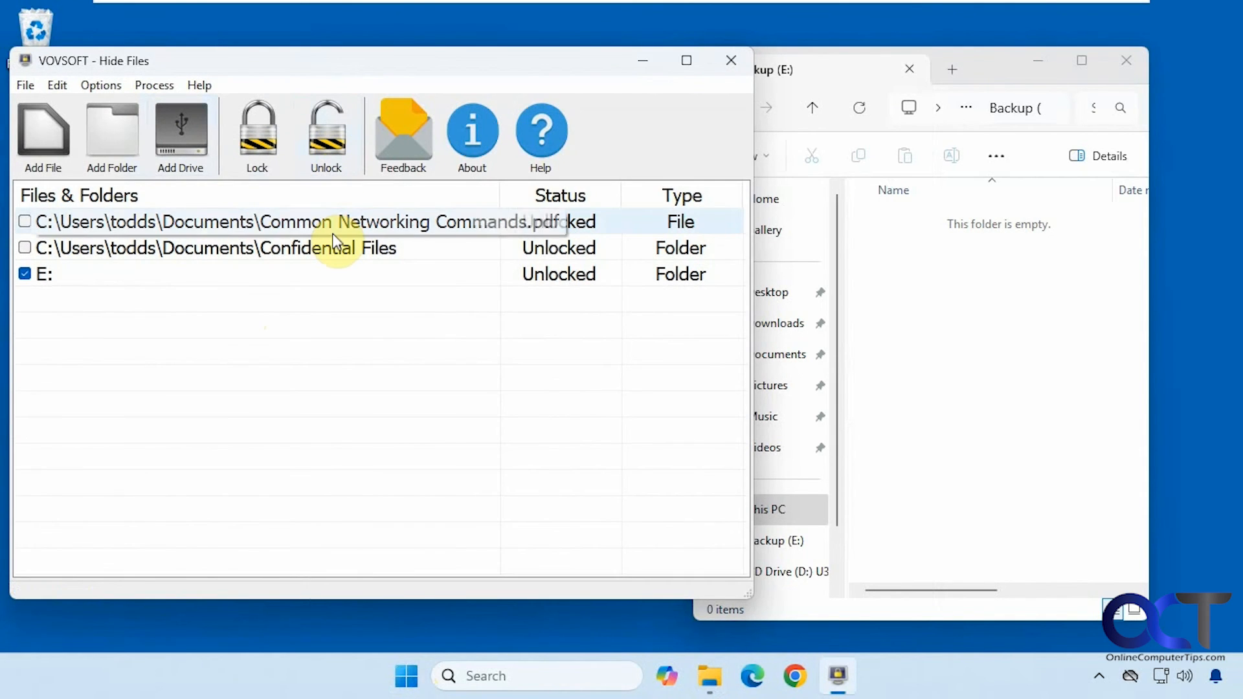